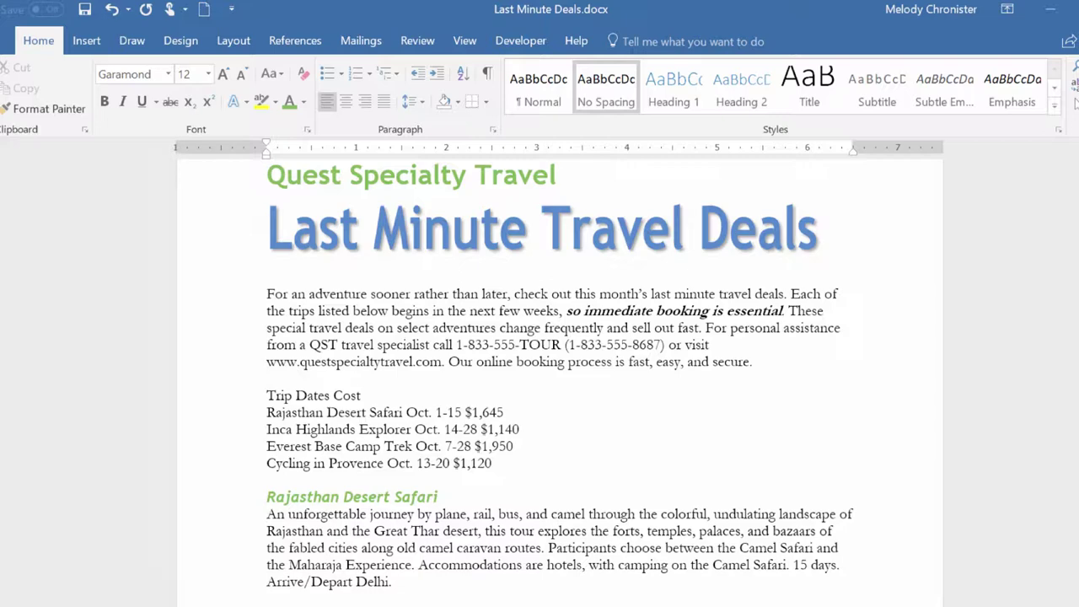
- Show formatting marks and make the intro paragraph italic
{"action": "scroll", "coordinate": [590, 282], "scroll_direction": "up", "scroll_amount": 3}
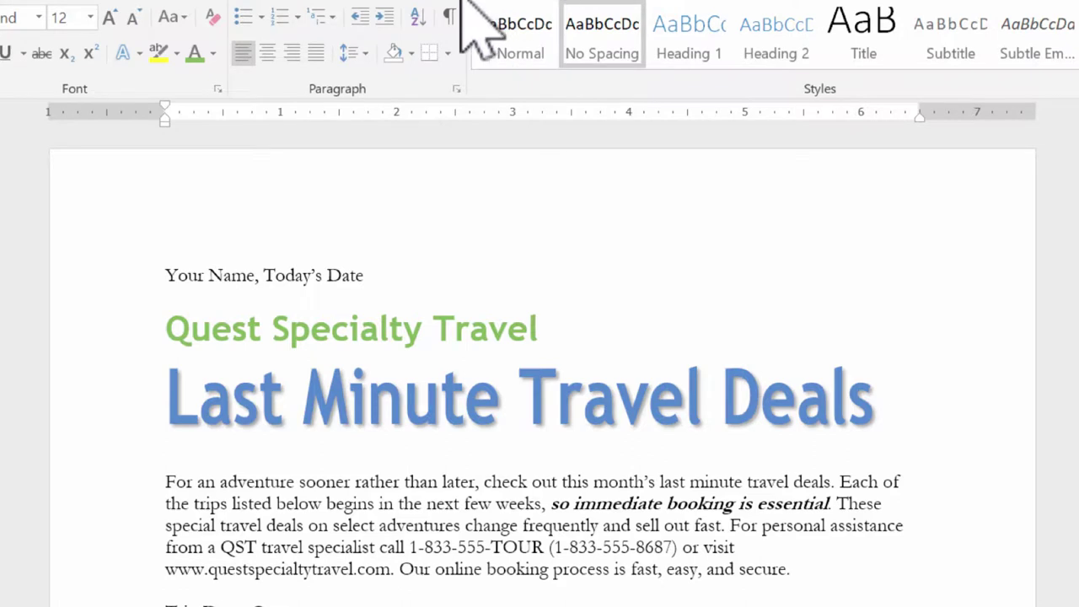
{"action": "left_click", "coordinate": [449, 17]}
{"action": "triple_click", "coordinate": [380, 550]}
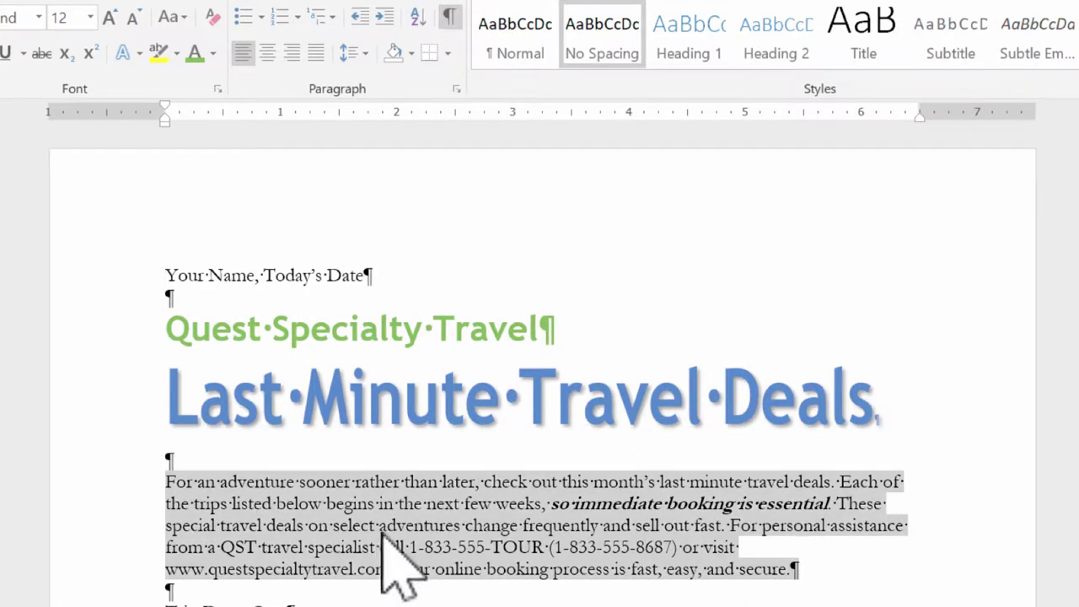
{"action": "key", "text": "ctrl+i"}
- Set the intro paragraph's line spacing to 1.15
{"action": "left_click", "coordinate": [345, 504]}
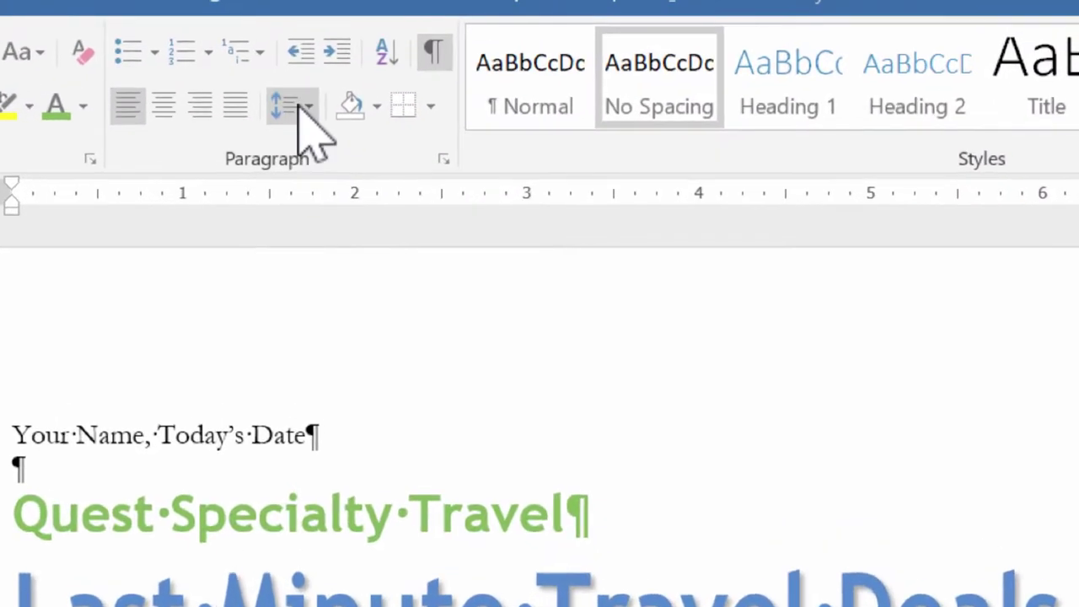
{"action": "left_click", "coordinate": [308, 108]}
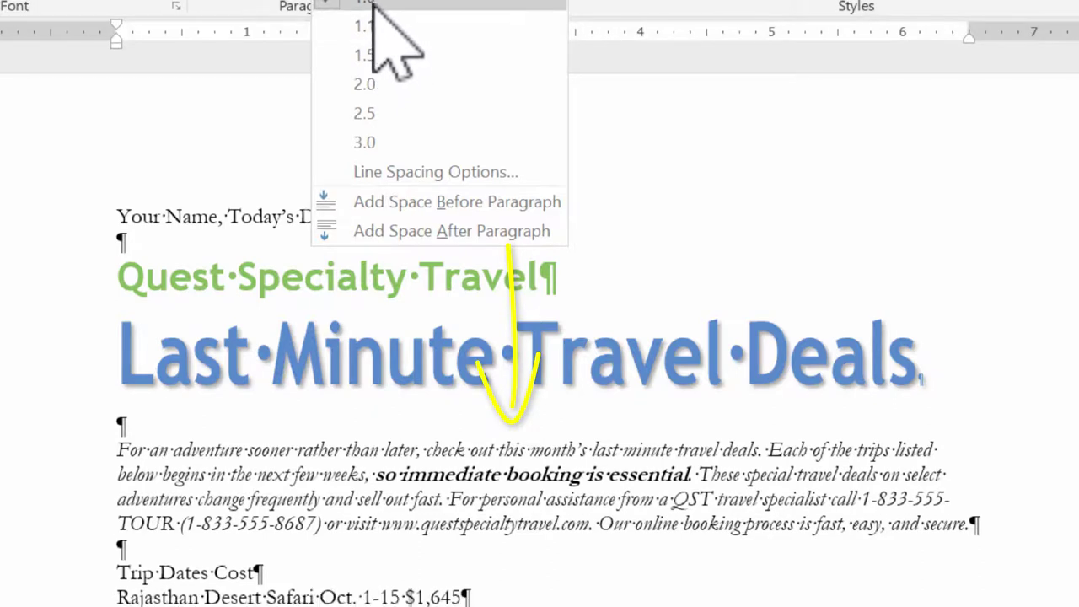
{"action": "left_click", "coordinate": [371, 26]}
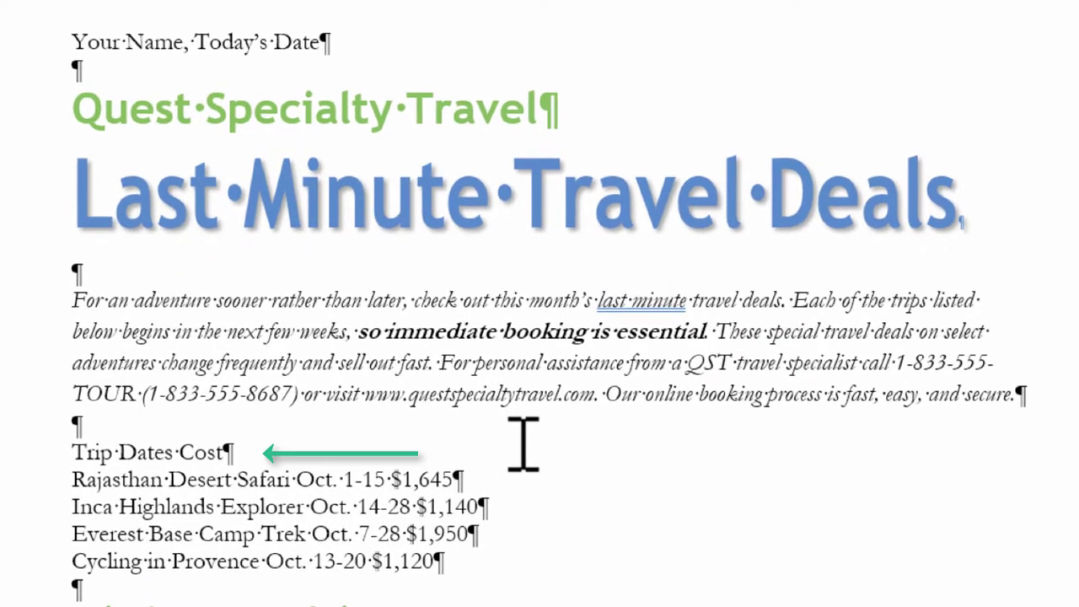
- Add space after the five trip list lines and give the Rajasthan Desert Safari heading 6 pt after
{"action": "left_click_drag", "start_coordinate": [312, 576], "coordinate": [59, 466]}
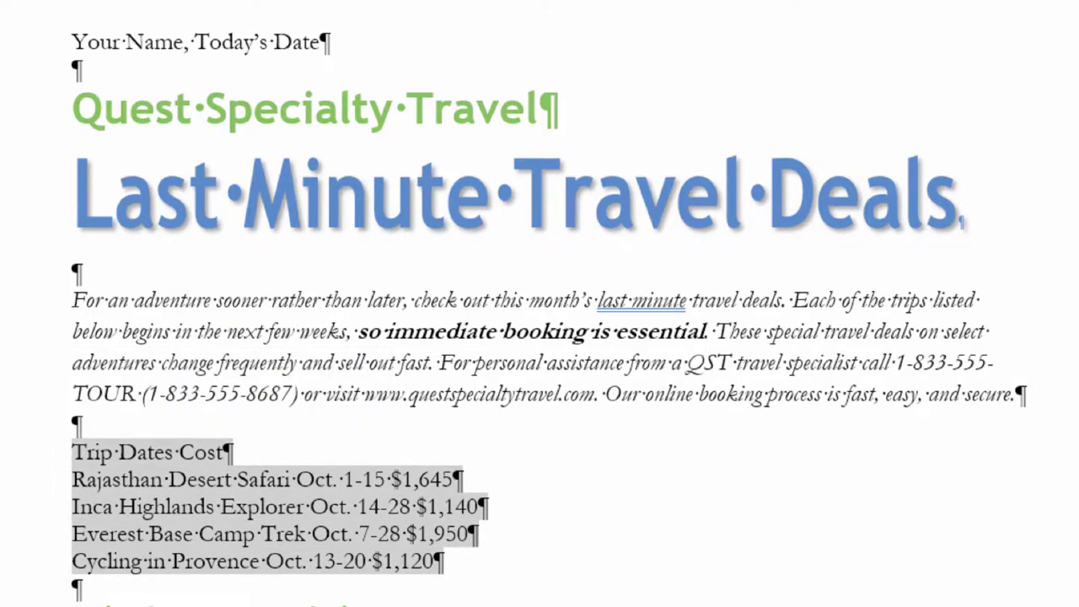
{"action": "left_click", "coordinate": [424, 73]}
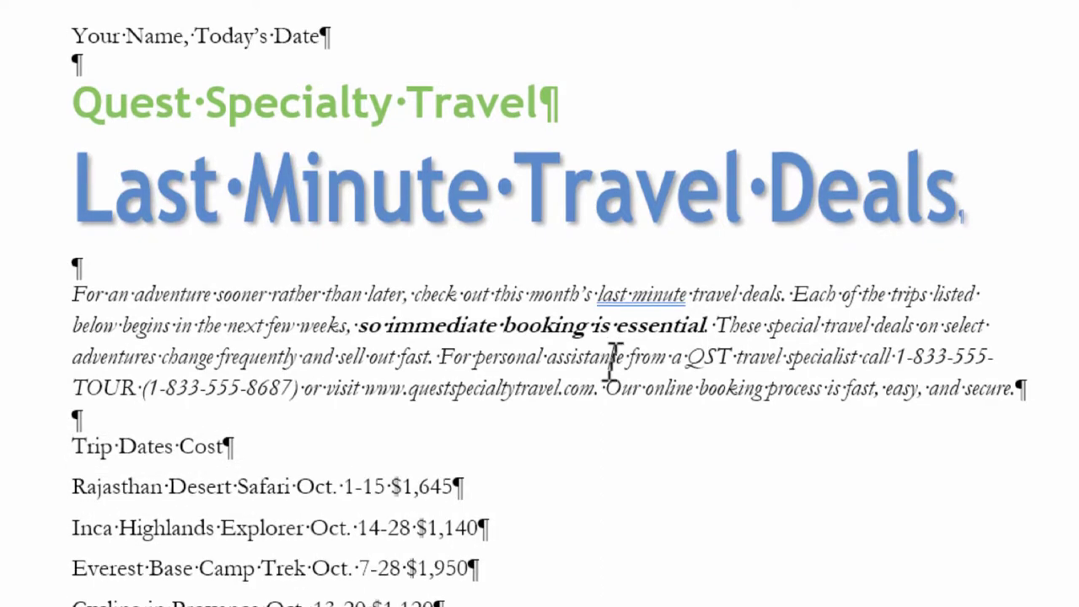
{"action": "scroll", "coordinate": [613, 362], "scroll_direction": "down", "scroll_amount": 5}
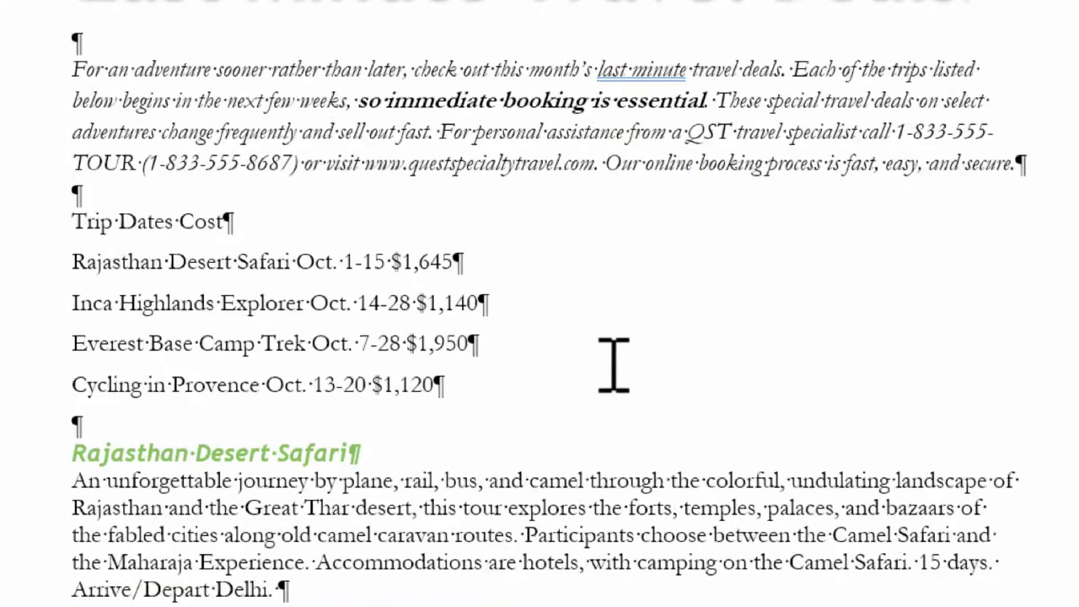
{"action": "scroll", "coordinate": [613, 362], "scroll_direction": "down", "scroll_amount": 1}
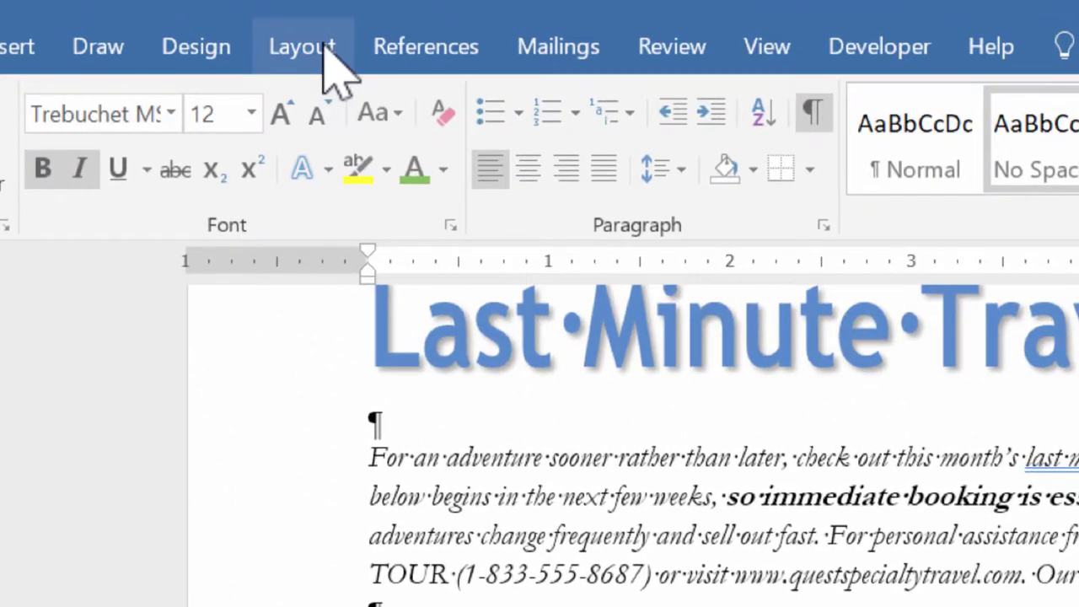
{"action": "left_click", "coordinate": [326, 47]}
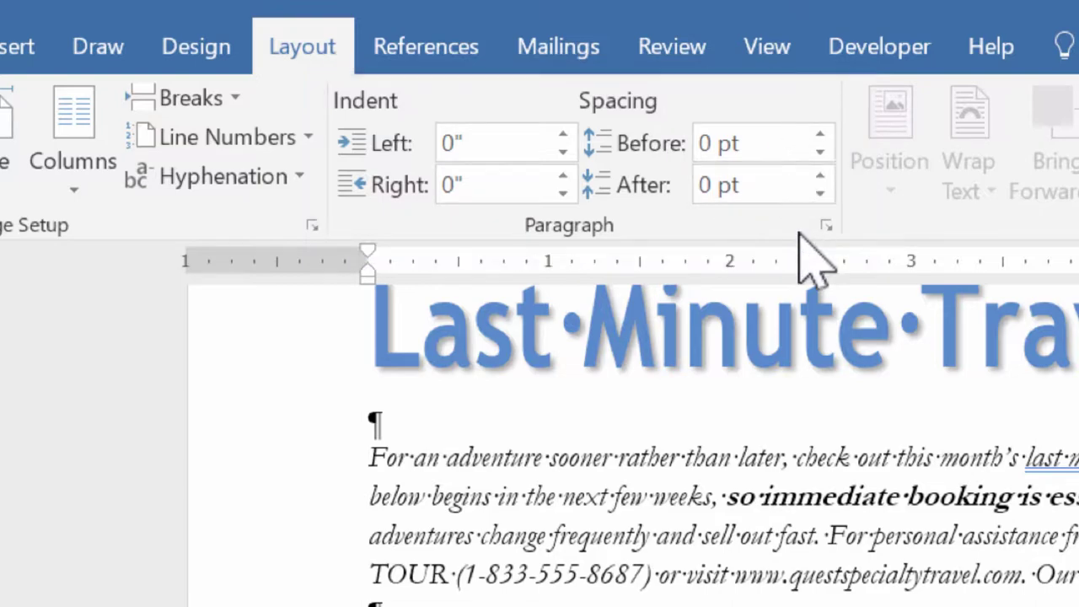
{"action": "left_click", "coordinate": [819, 177]}
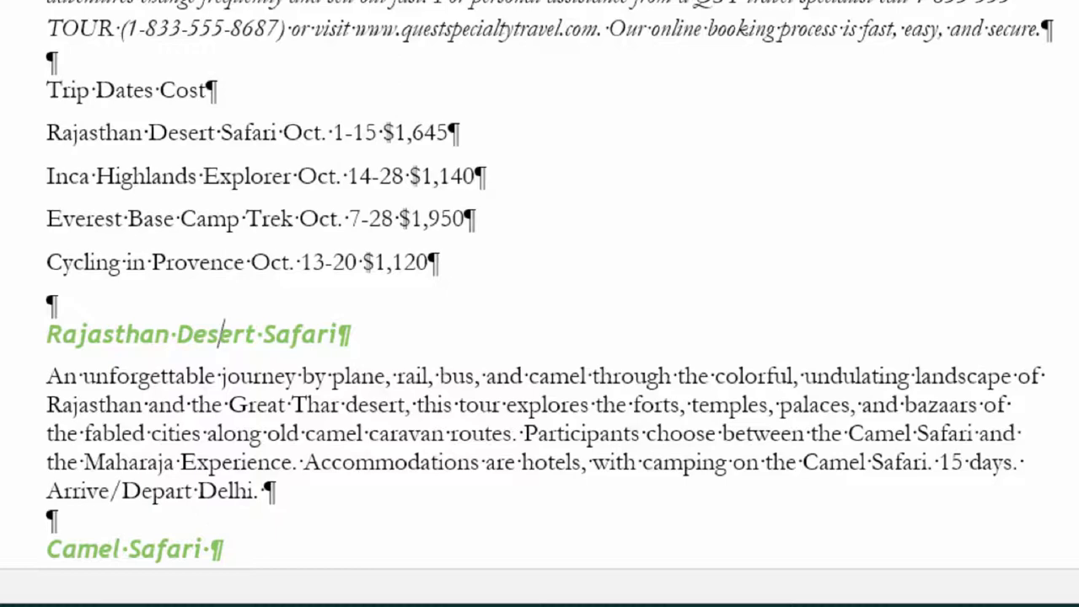
{"action": "scroll", "coordinate": [292, 34], "scroll_direction": "down", "scroll_amount": 4}
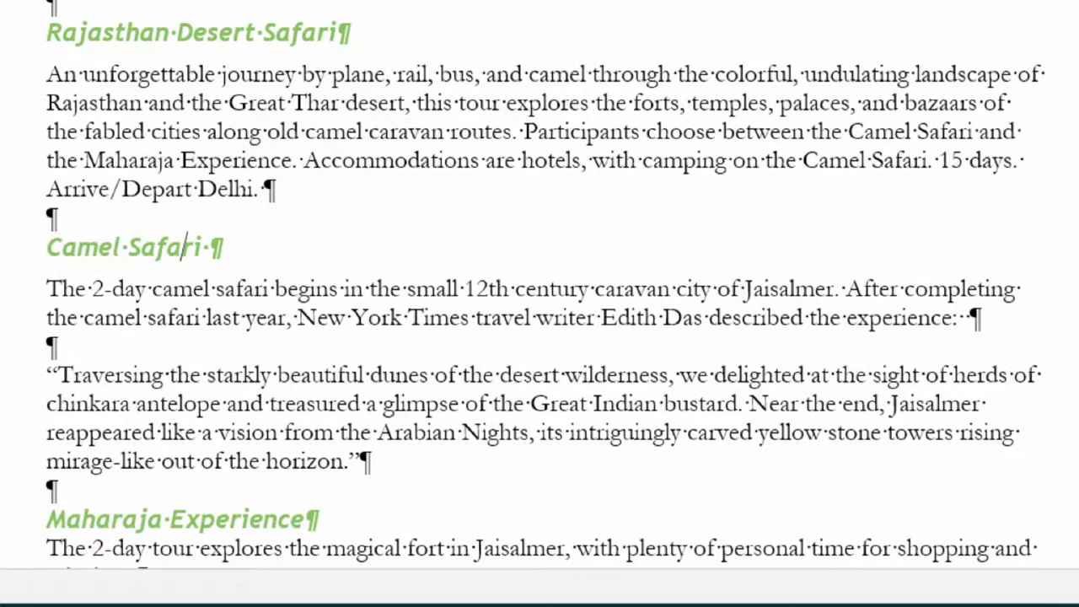
{"action": "scroll", "coordinate": [414, 181], "scroll_direction": "down", "scroll_amount": 5}
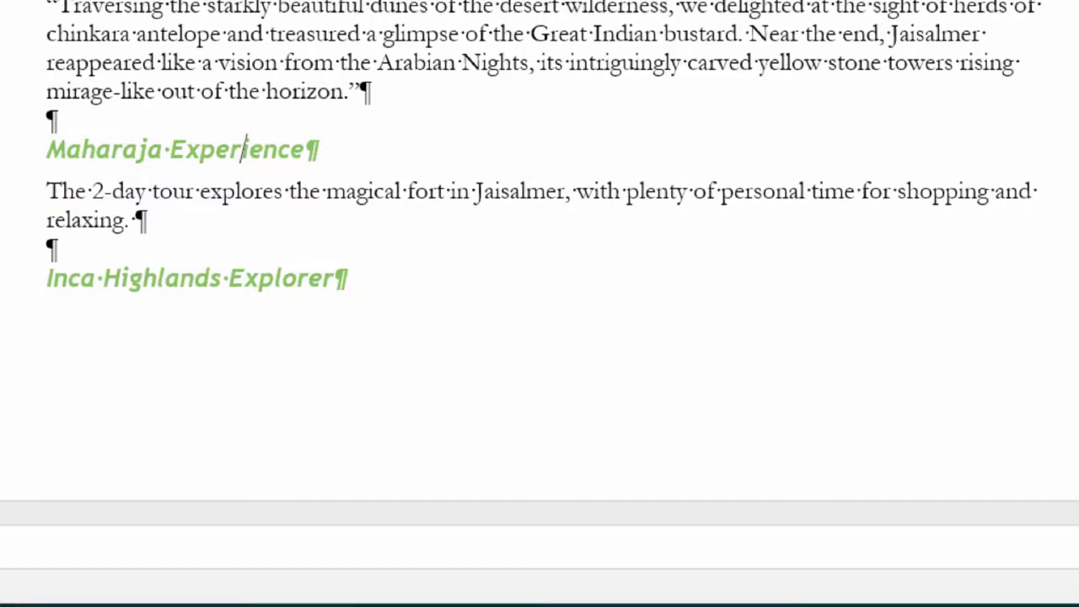
{"action": "scroll", "coordinate": [412, 79], "scroll_direction": "down", "scroll_amount": 3}
{"action": "scroll", "coordinate": [413, 79], "scroll_direction": "down", "scroll_amount": 1}
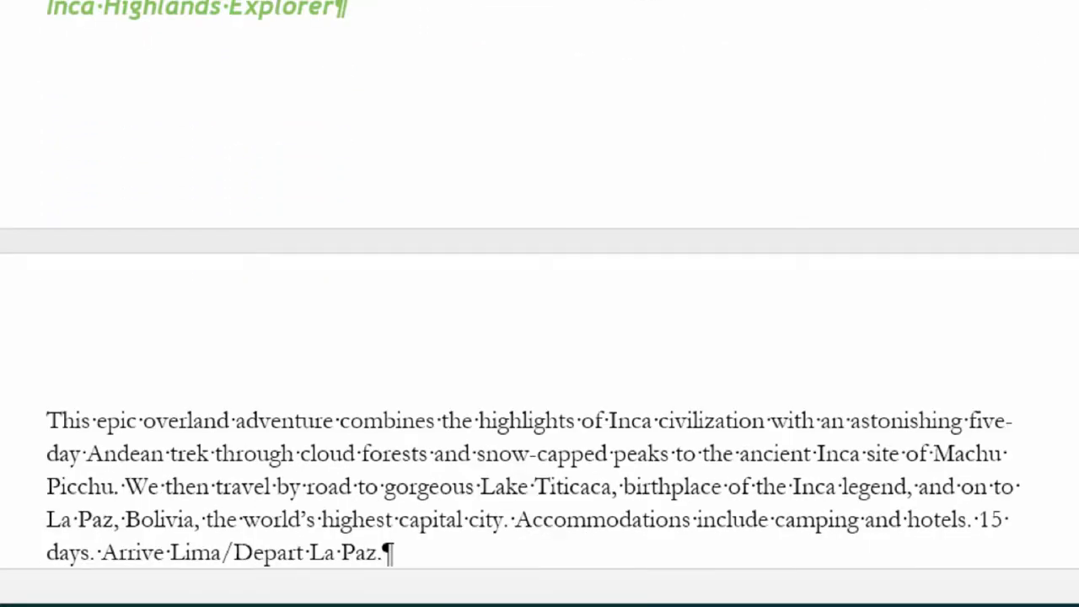
{"action": "scroll", "coordinate": [245, 80], "scroll_direction": "down", "scroll_amount": 8}
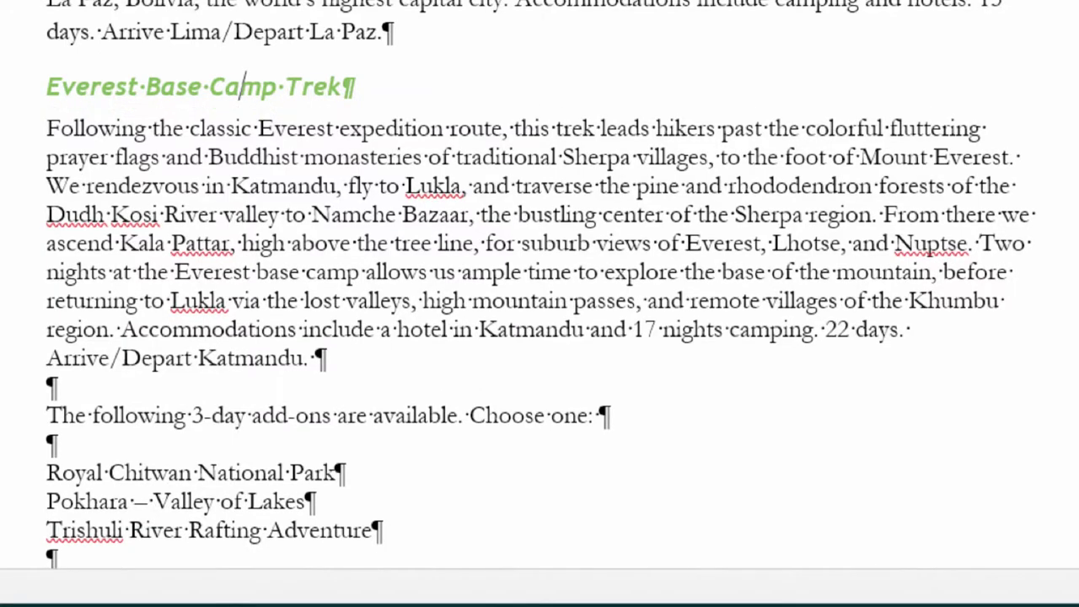
{"action": "scroll", "coordinate": [426, 156], "scroll_direction": "up", "scroll_amount": 15}
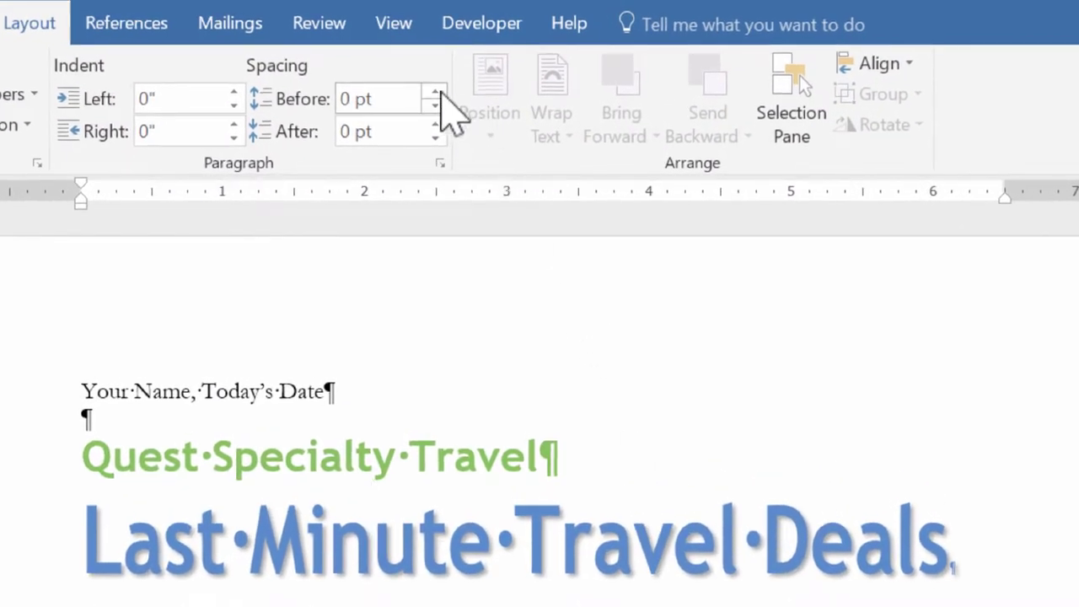
- Raise the title's Spacing Before to 12 pt and hide the formatting marks
{"action": "left_click", "coordinate": [436, 93]}
{"action": "left_click", "coordinate": [436, 94]}
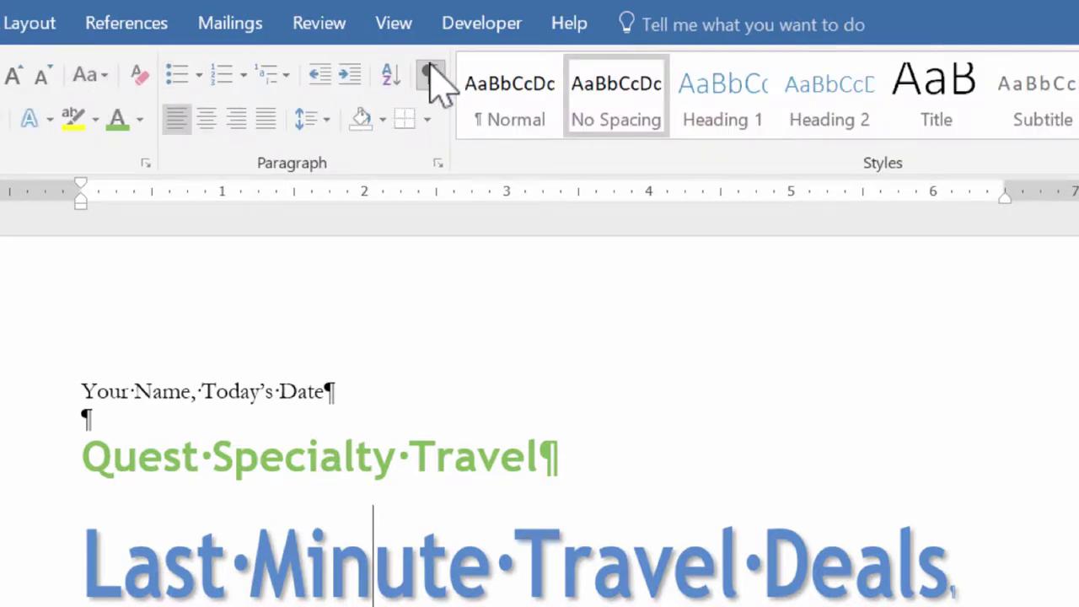
{"action": "left_click", "coordinate": [428, 75]}
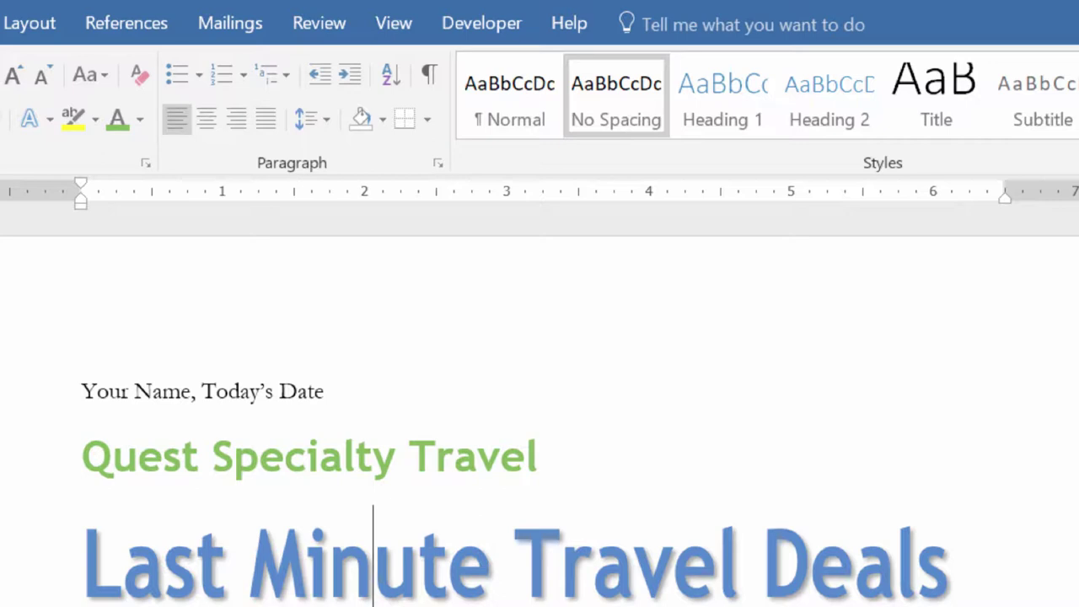
- Replace the Your Name placeholder with the author's name and right-align the name and date line
{"action": "left_click_drag", "start_coordinate": [190, 391], "coordinate": [68, 391]}
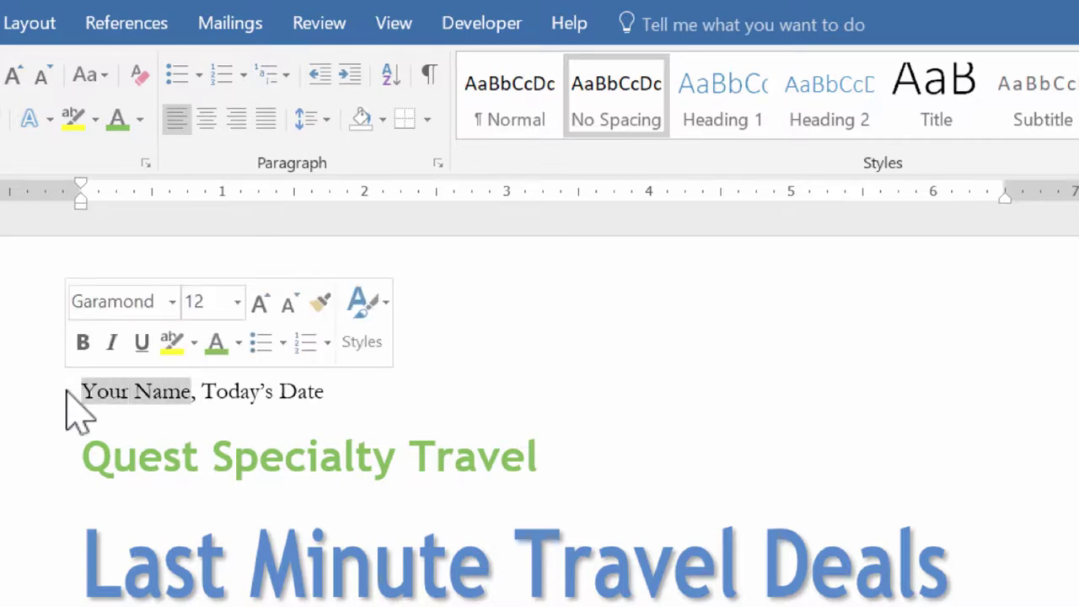
{"action": "type", "text": "Melody Chronister, February 19, 2018"}
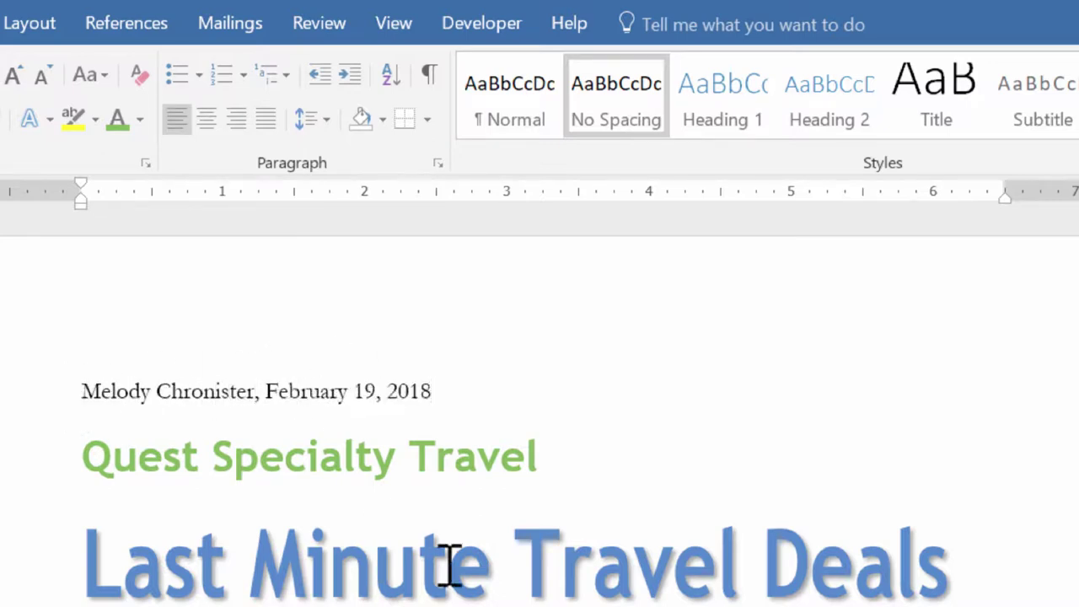
{"action": "left_click_drag", "start_coordinate": [458, 381], "coordinate": [83, 384]}
{"action": "left_click", "coordinate": [237, 121]}
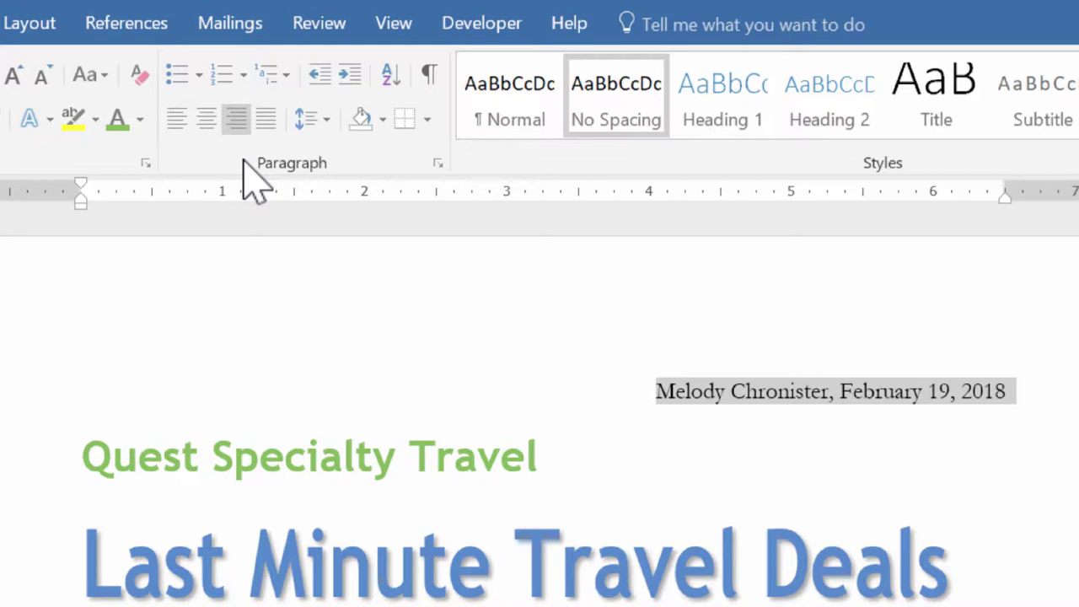
- Remove the comma after the author's name and move the date onto its own line
{"action": "left_click", "coordinate": [862, 377]}
{"action": "left_click", "coordinate": [841, 390]}
{"action": "key", "text": "BackSpace"}
{"action": "key", "text": "BackSpace"}
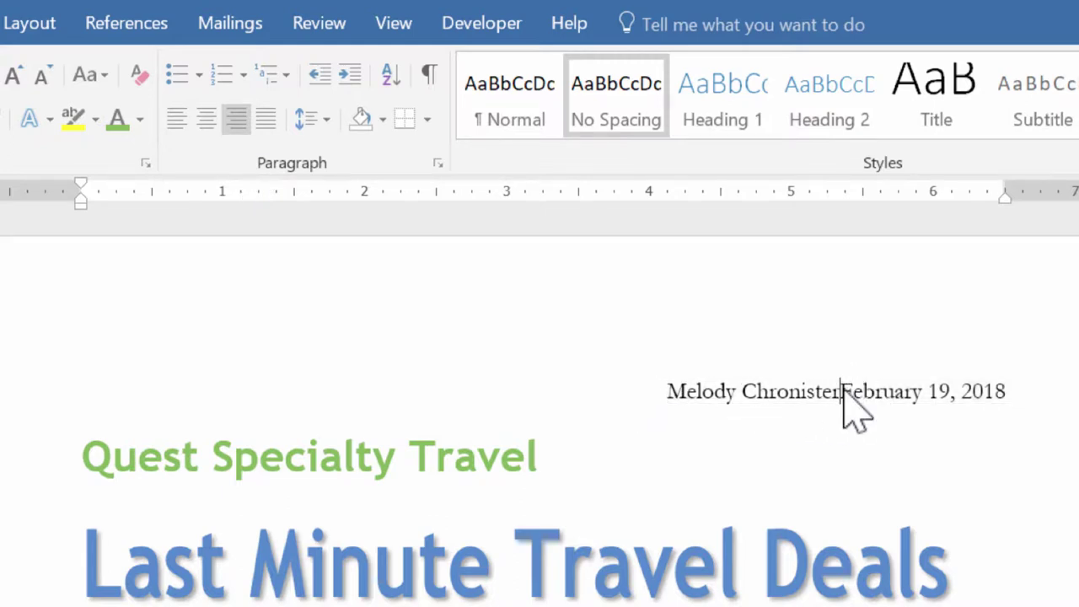
{"action": "key", "text": "Return"}
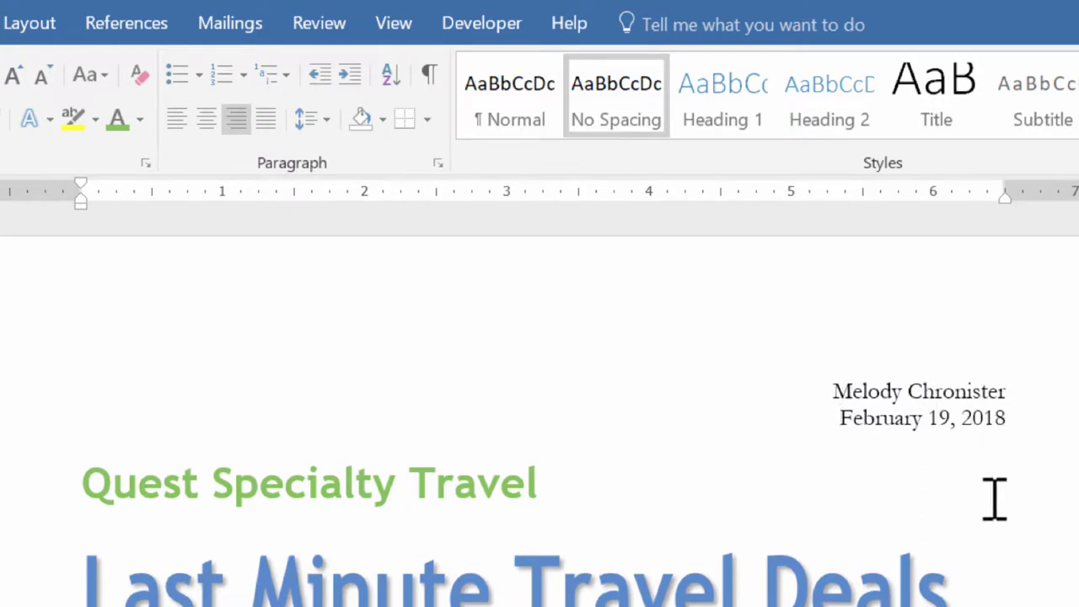
- Center the Quest Specialty Travel and Last Minute Travel Deals title lines
{"action": "left_click_drag", "start_coordinate": [956, 587], "coordinate": [72, 484]}
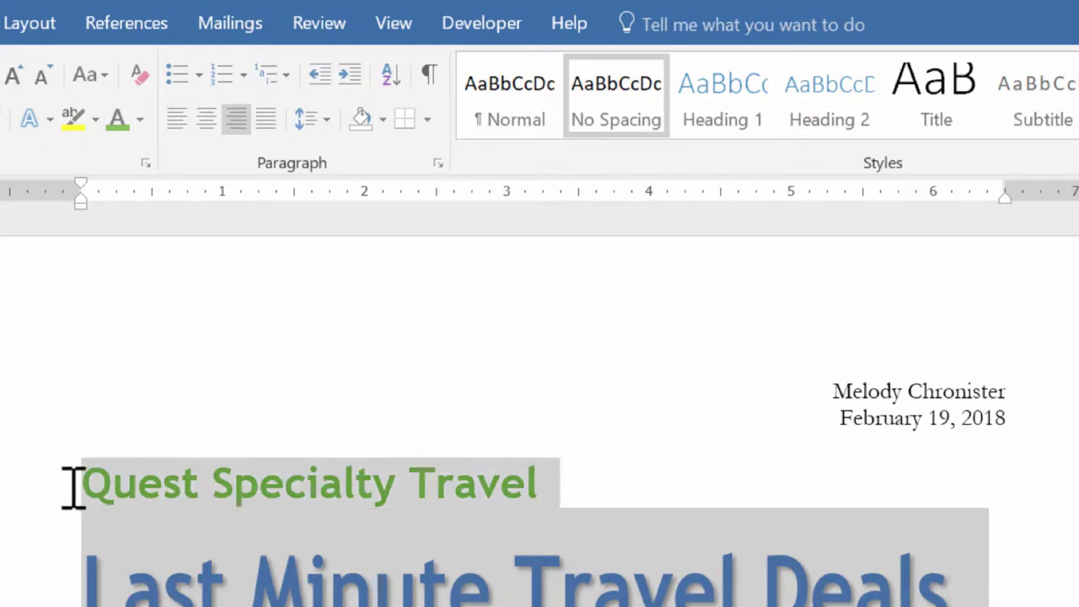
{"action": "left_click", "coordinate": [207, 119]}
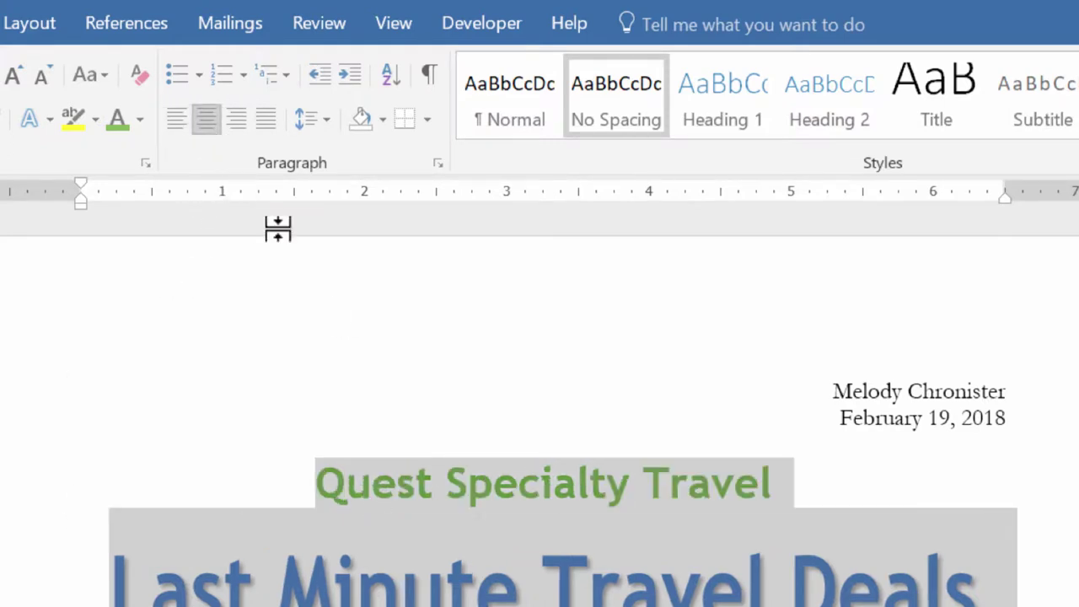
{"action": "left_click", "coordinate": [446, 573]}
{"action": "scroll", "coordinate": [446, 574], "scroll_direction": "down", "scroll_amount": 1}
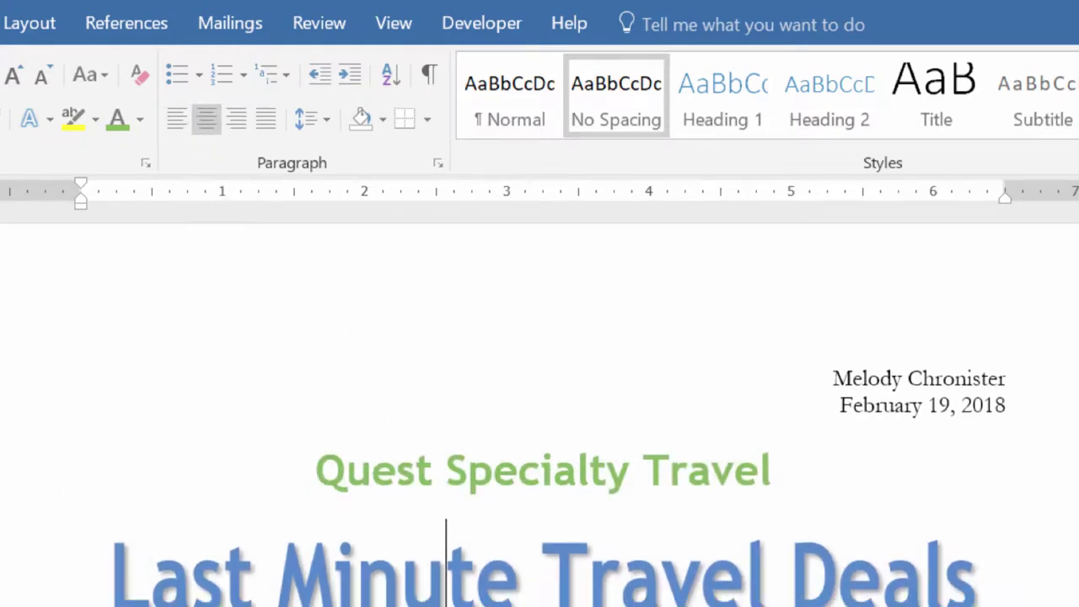
{"action": "scroll", "coordinate": [638, 561], "scroll_direction": "down", "scroll_amount": 3}
{"action": "left_click", "coordinate": [638, 561]}
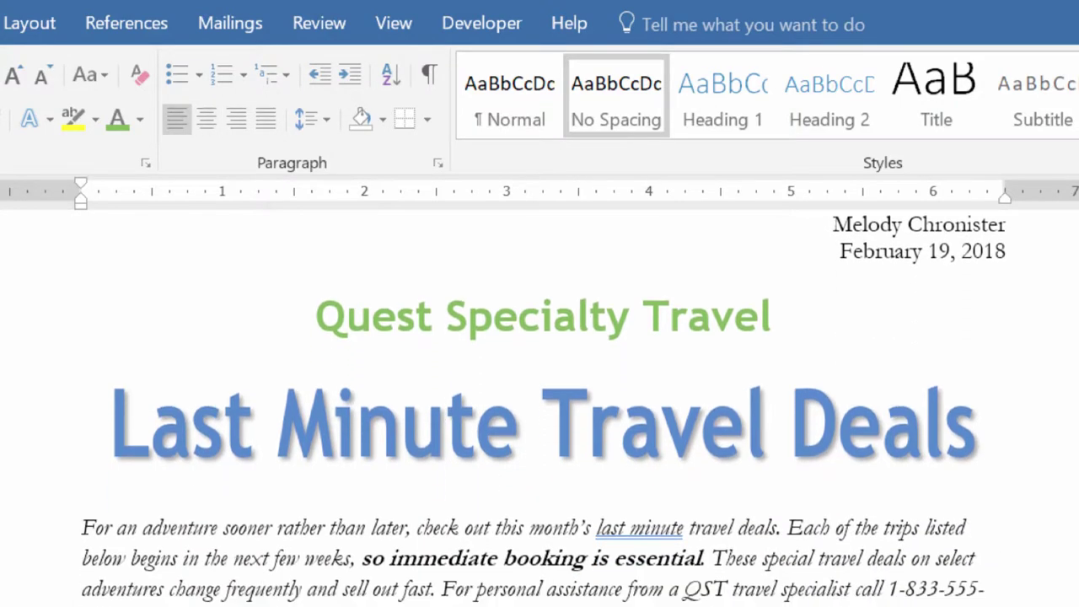
- Justify the introductory body paragraph so it spans both margins evenly
{"action": "left_click_drag", "start_coordinate": [1003, 605], "coordinate": [85, 527]}
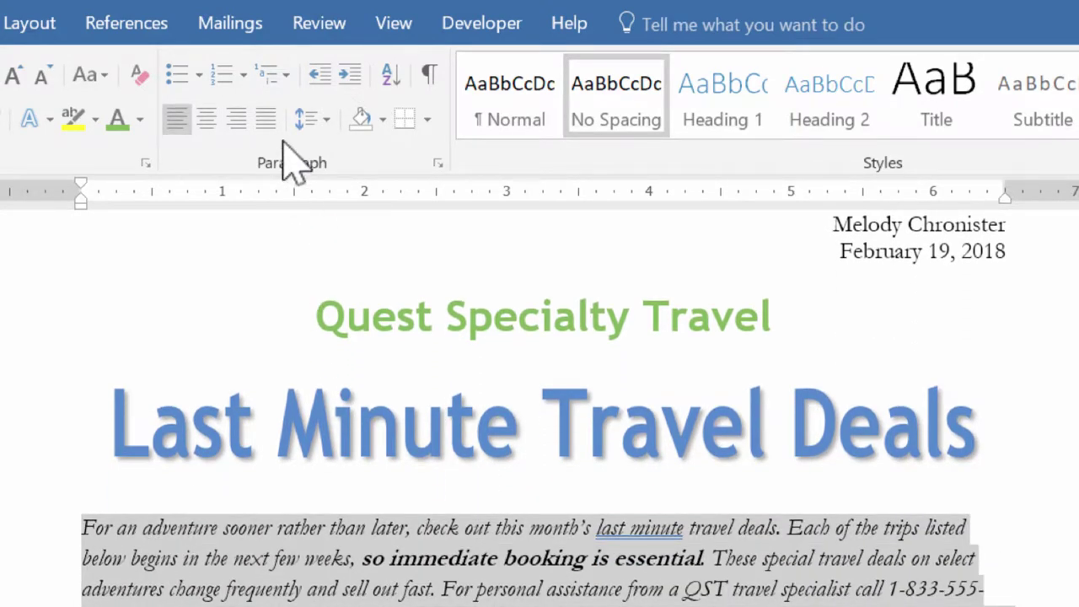
{"action": "left_click", "coordinate": [266, 120]}
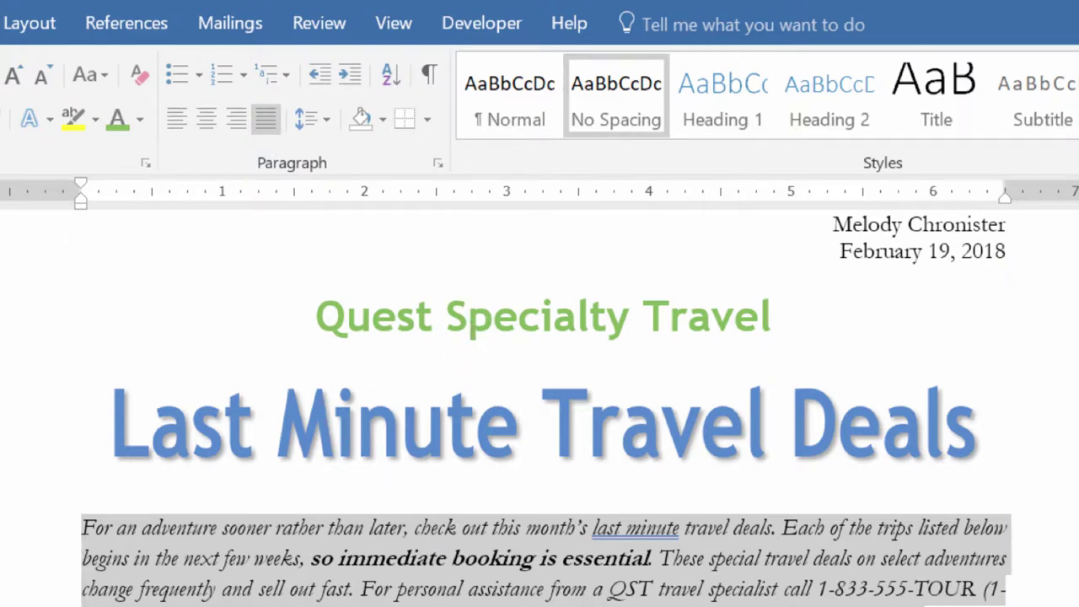
{"action": "left_click", "coordinate": [970, 603]}
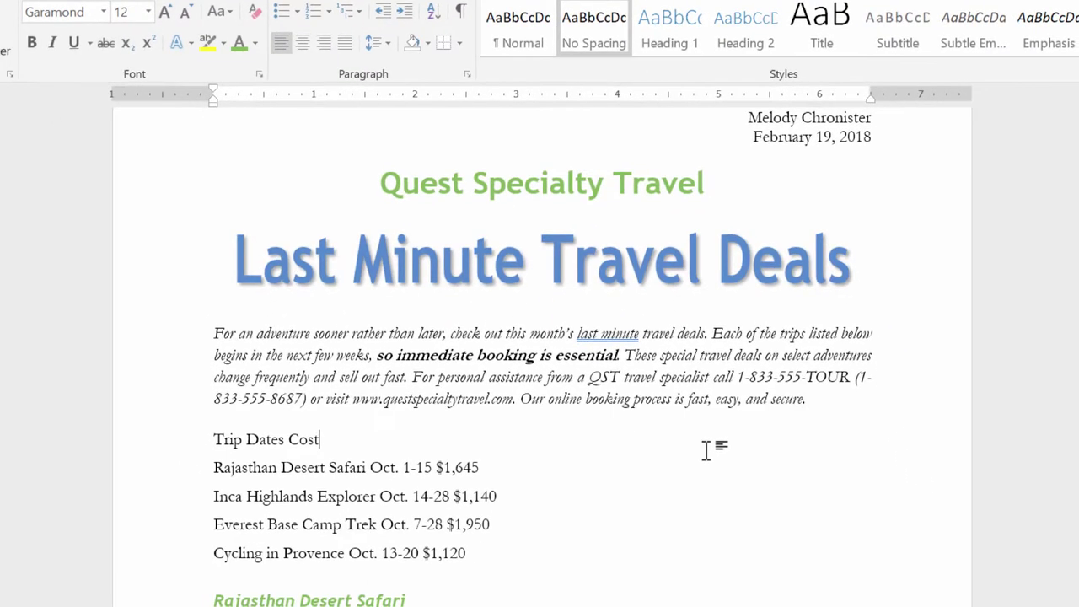
- Add a left tab stop at 3.5" and a right tab stop near 5" to the trip list lines
{"action": "left_click_drag", "start_coordinate": [493, 553], "coordinate": [208, 440]}
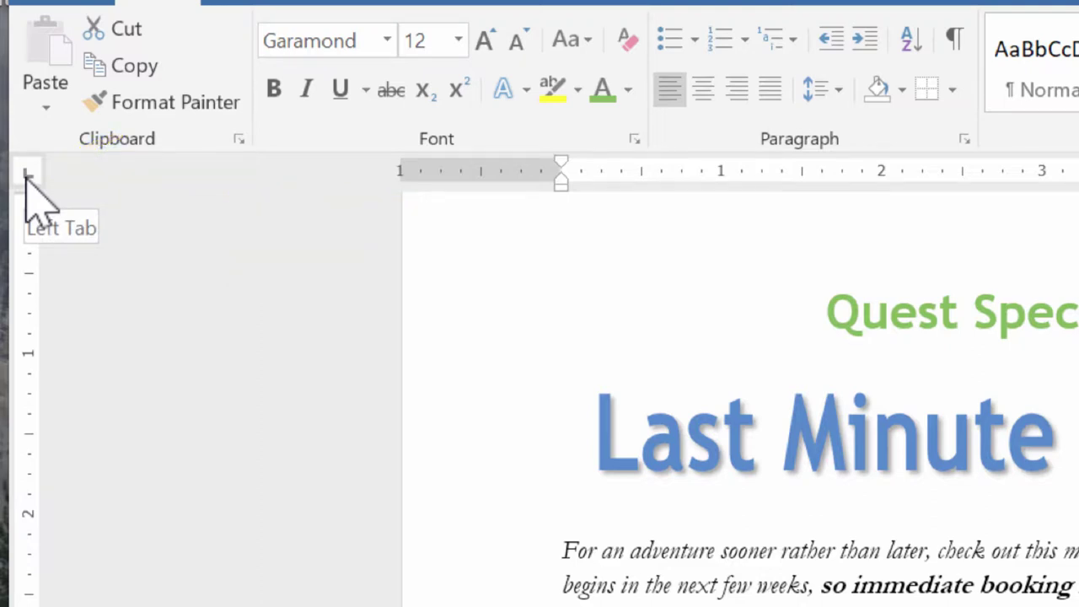
{"action": "left_click", "coordinate": [26, 181]}
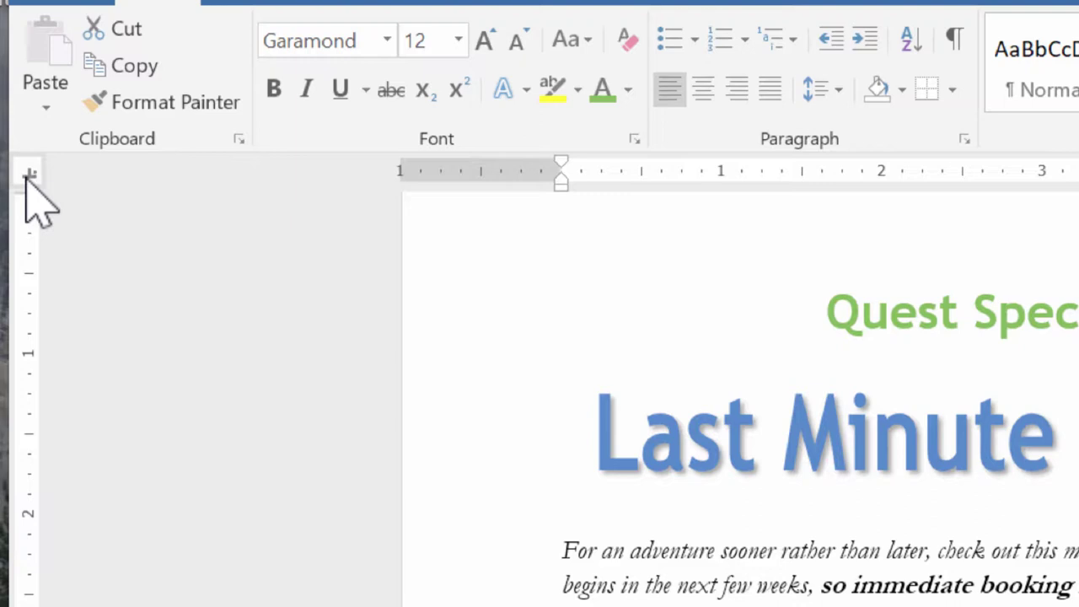
{"action": "left_click", "coordinate": [24, 181]}
{"action": "left_click", "coordinate": [22, 182]}
{"action": "left_click", "coordinate": [26, 175]}
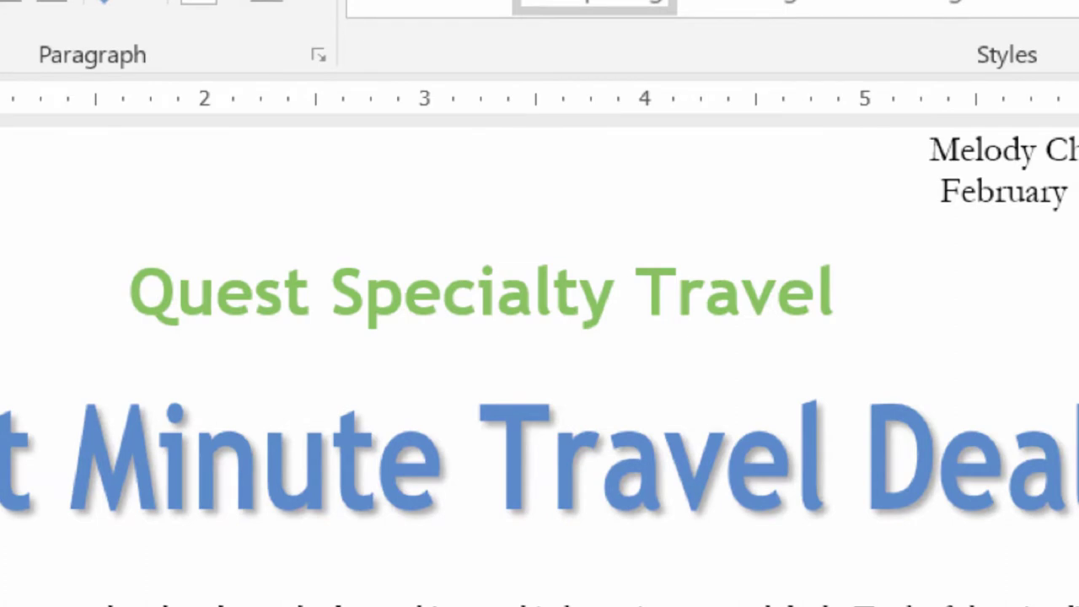
{"action": "left_click", "coordinate": [549, 102]}
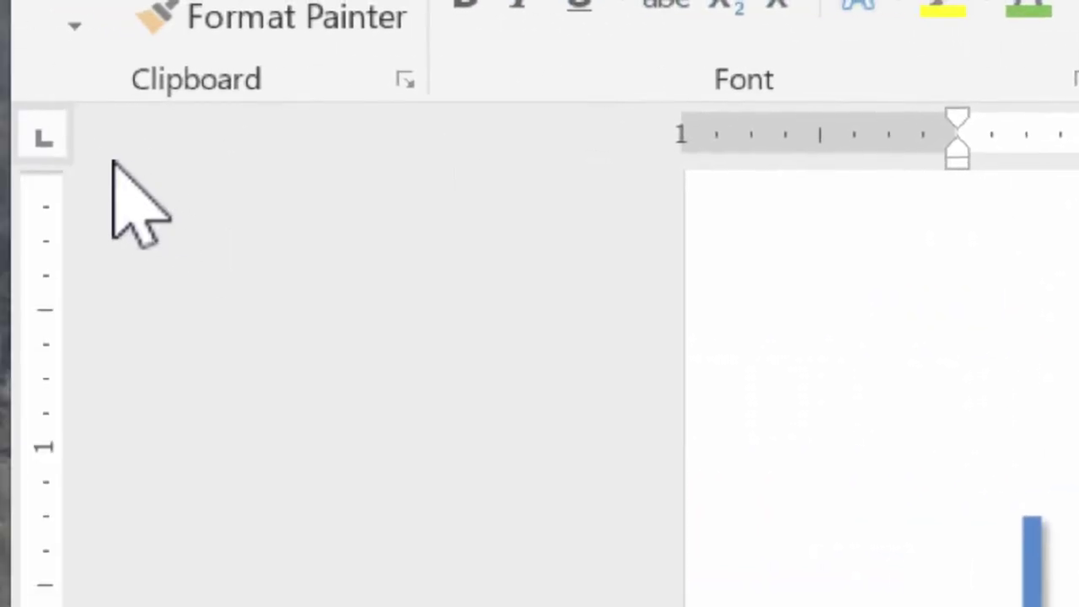
{"action": "left_click", "coordinate": [34, 134]}
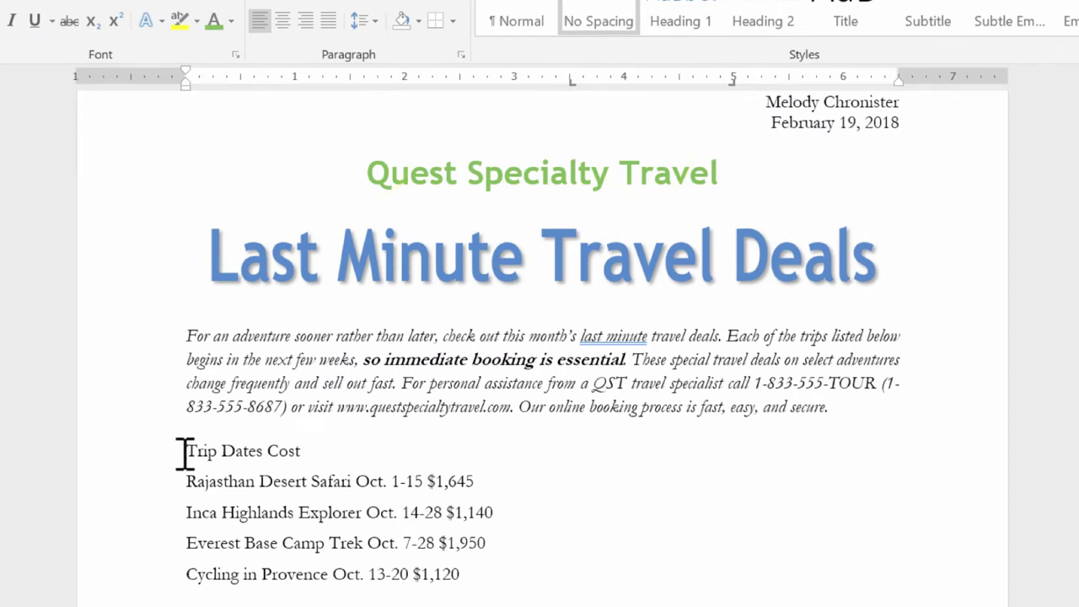
- Insert tabs before Dates and Cost in the Trip Dates Cost header line
{"action": "left_click", "coordinate": [184, 453]}
{"action": "key", "text": "Tab"}
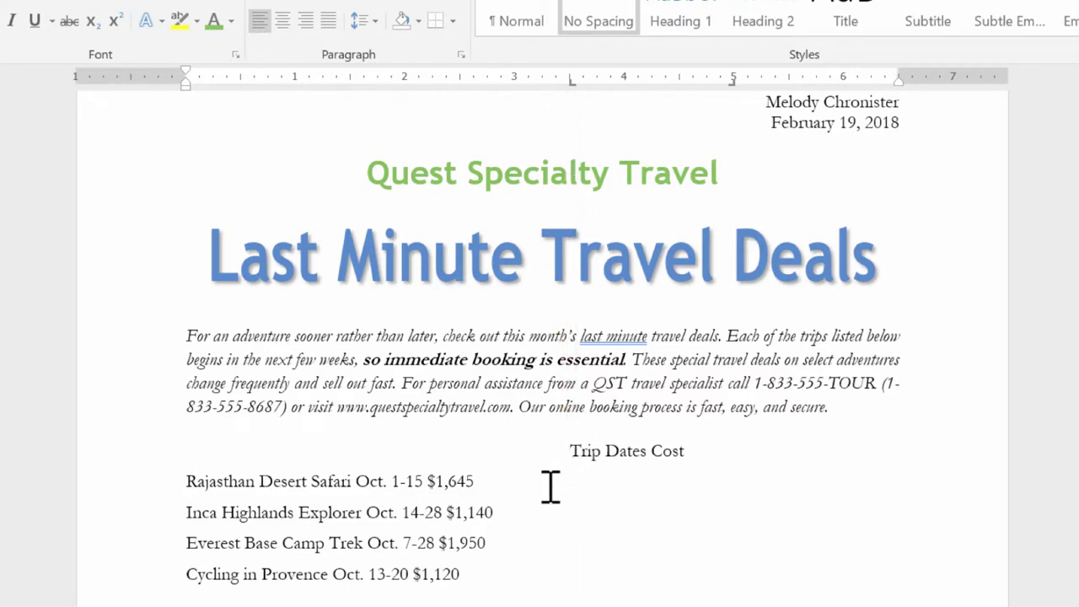
{"action": "key", "text": "BackSpace"}
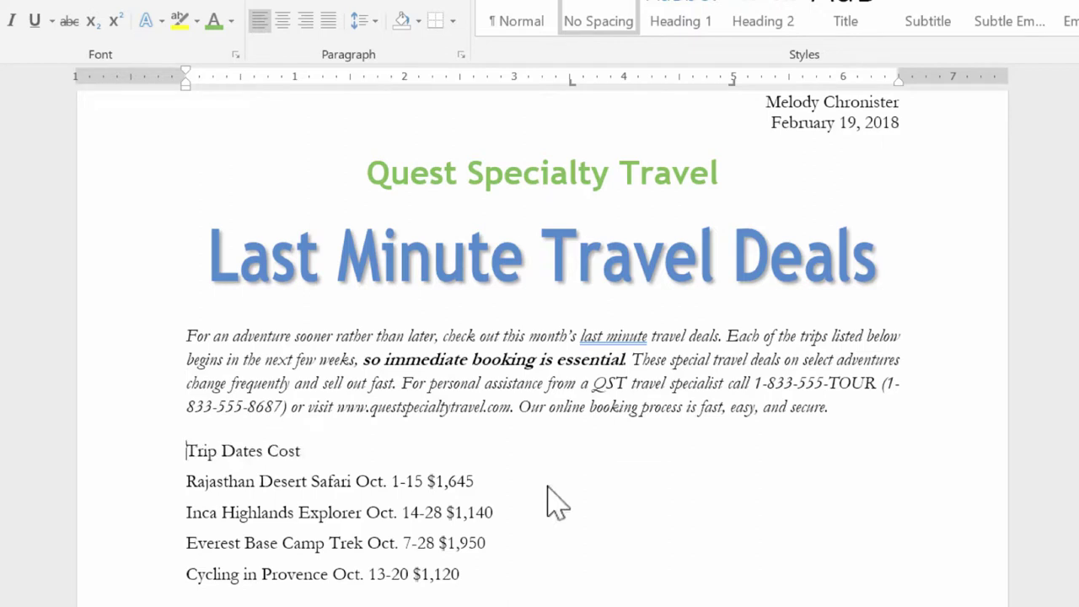
{"action": "left_click", "coordinate": [223, 451]}
{"action": "key", "text": "Tab"}
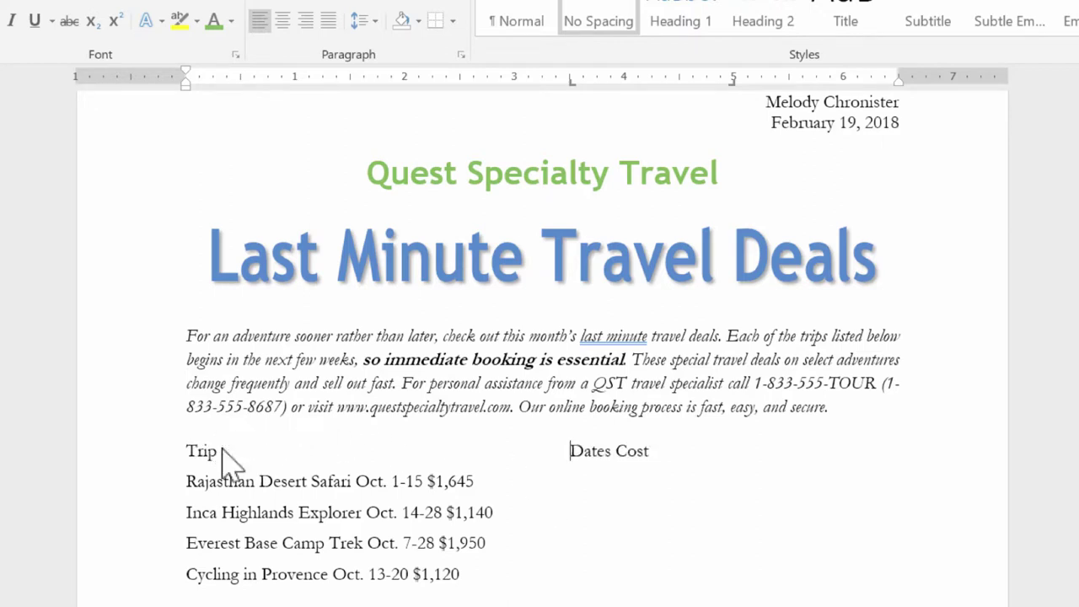
{"action": "left_click", "coordinate": [616, 450]}
{"action": "key", "text": "Tab"}
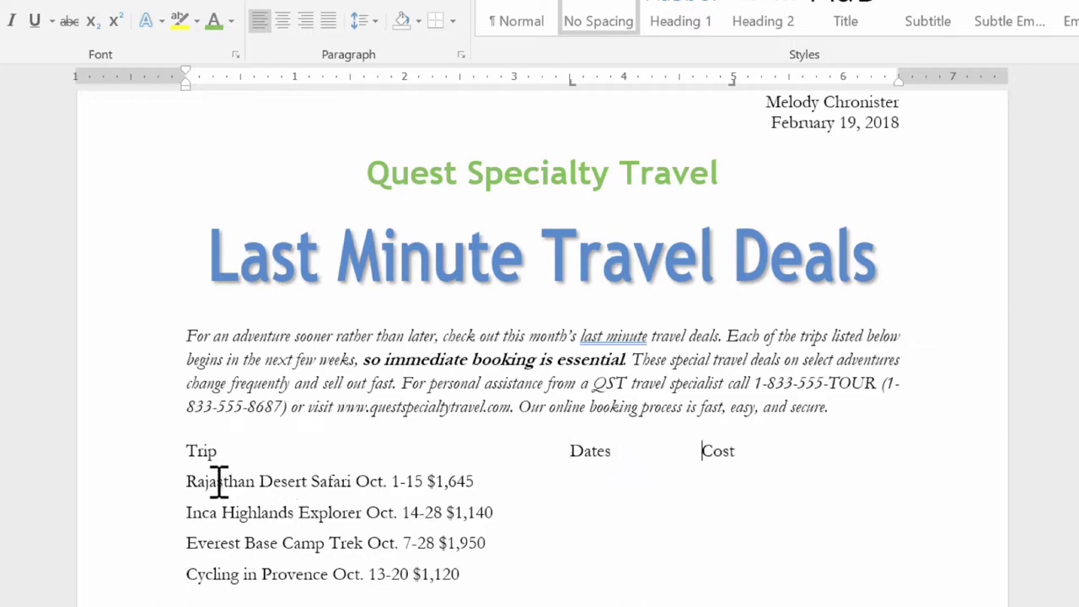
- Tab the Rajasthan and Inca dates and costs ($1,645, $1,140) into their columns
{"action": "left_click", "coordinate": [358, 482]}
{"action": "key", "text": "Tab"}
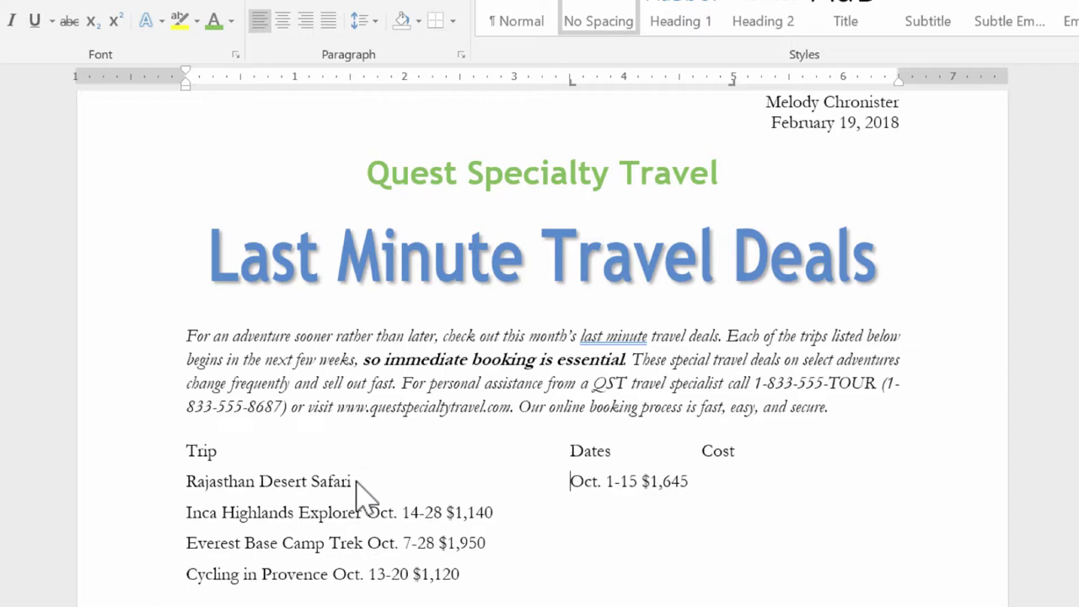
{"action": "left_click", "coordinate": [643, 481]}
{"action": "key", "text": "Tab"}
{"action": "left_click", "coordinate": [366, 512]}
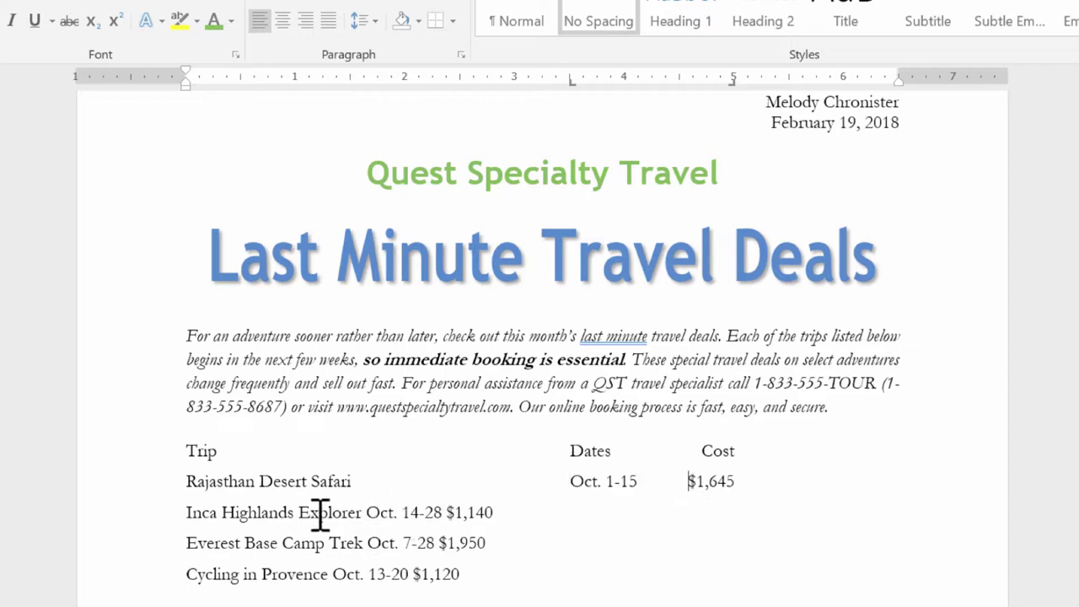
{"action": "key", "text": "Tab"}
{"action": "left_click", "coordinate": [651, 512]}
{"action": "key", "text": "Tab"}
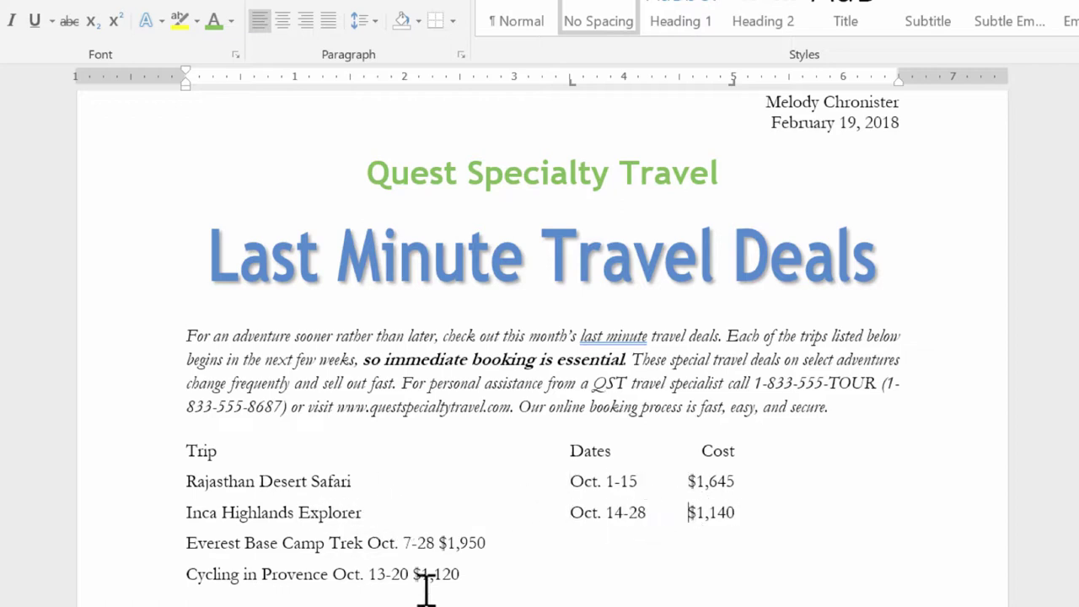
- Tab the Everest and Cycling dates and costs ($1,950, $1,120) into their columns
{"action": "left_click", "coordinate": [369, 542]}
{"action": "key", "text": "Tab"}
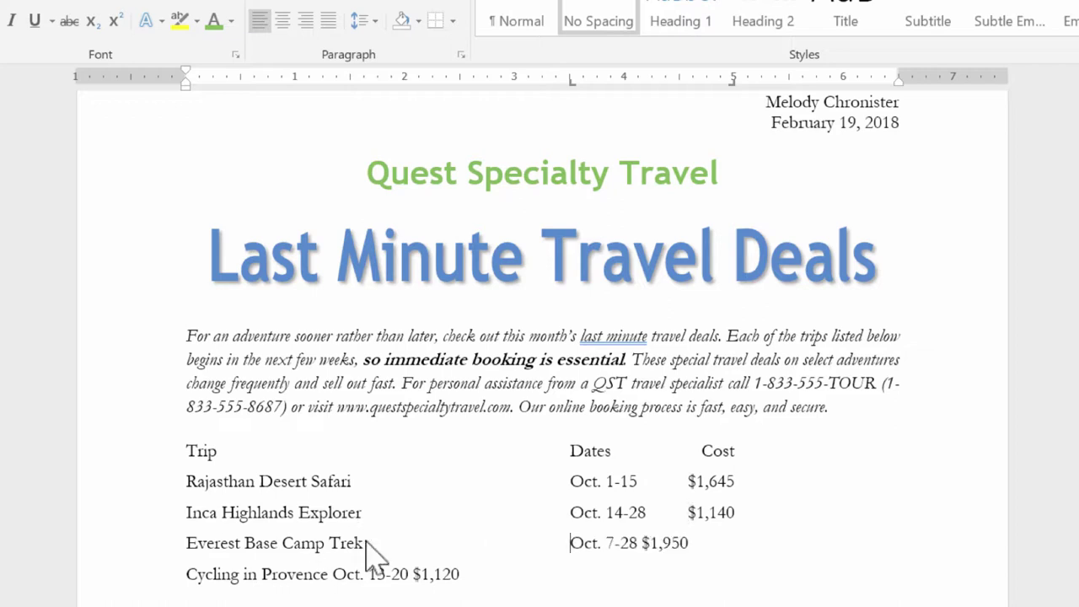
{"action": "left_click", "coordinate": [644, 543]}
{"action": "key", "text": "Tab"}
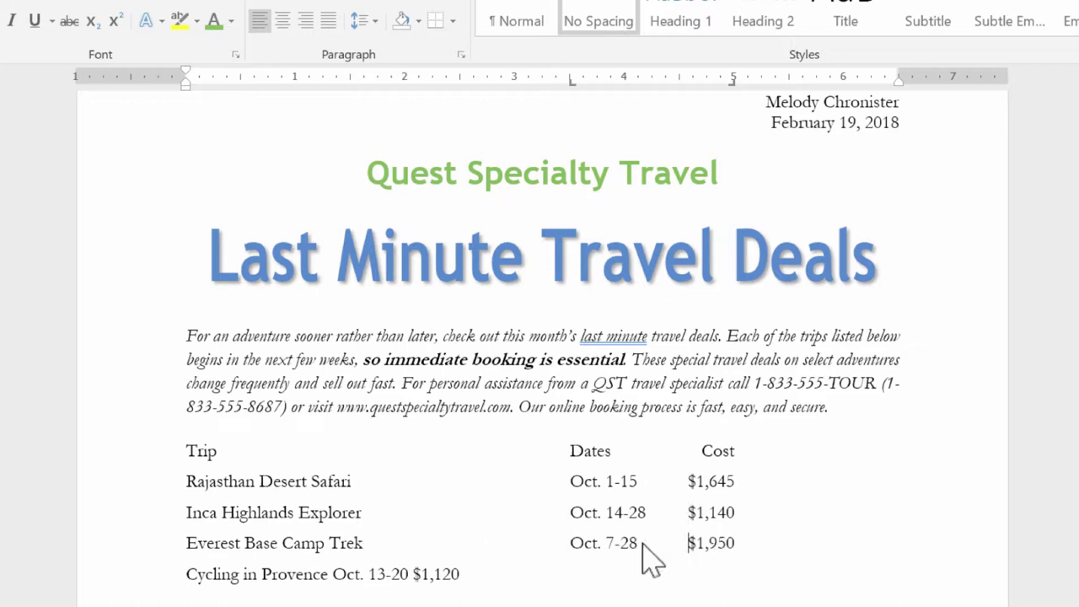
{"action": "left_click", "coordinate": [331, 574]}
{"action": "key", "text": "Tab"}
{"action": "left_click", "coordinate": [650, 574]}
{"action": "key", "text": "Tab"}
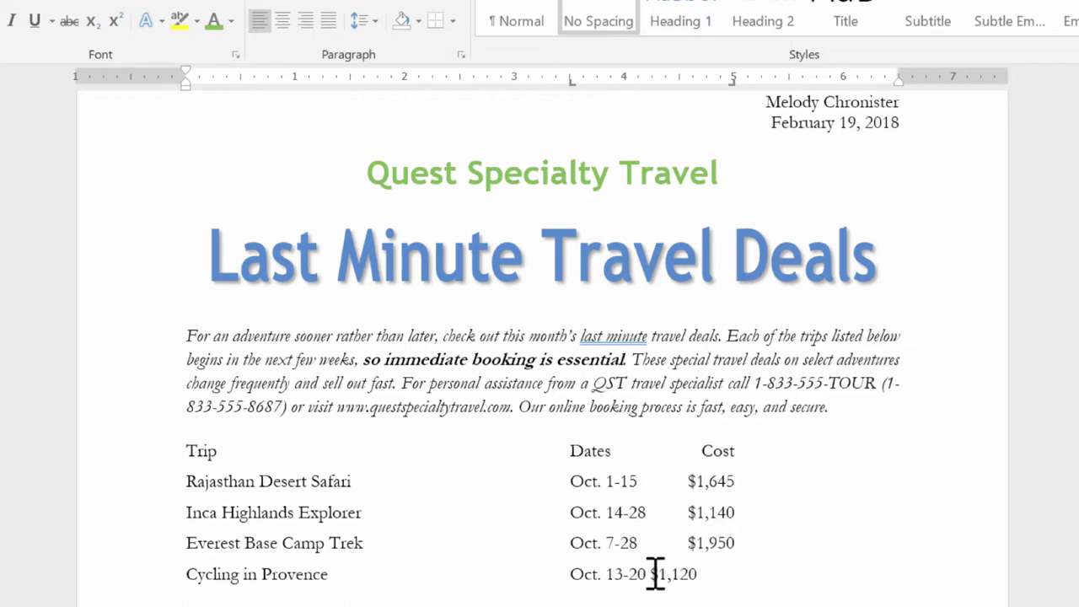
{"action": "key", "text": "Tab"}
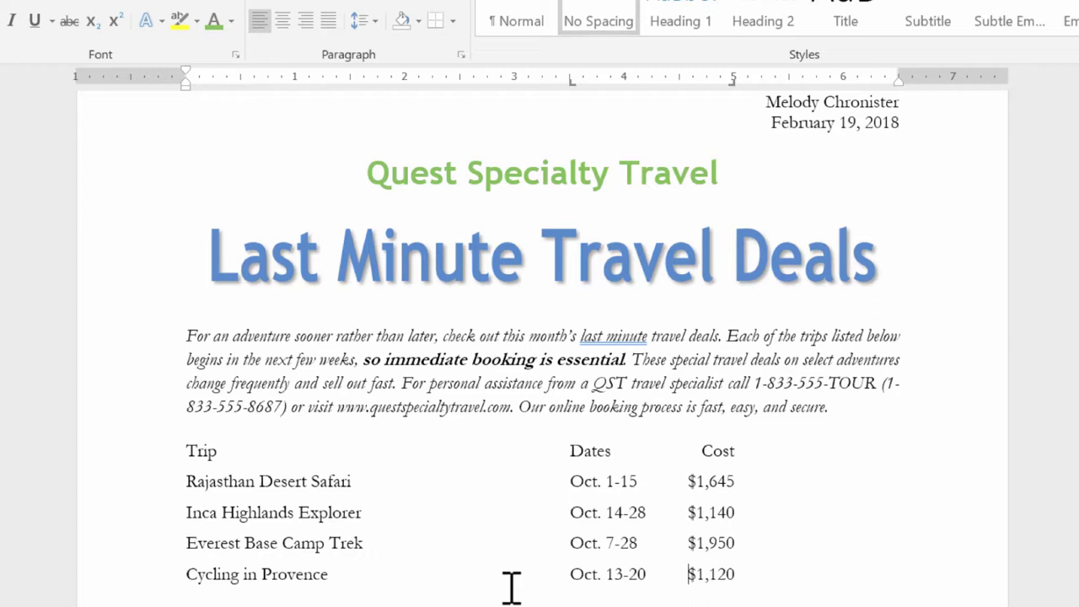
- Move the trip list's Cost tab stop further right on the ruler
{"action": "left_click_drag", "start_coordinate": [742, 574], "coordinate": [187, 452]}
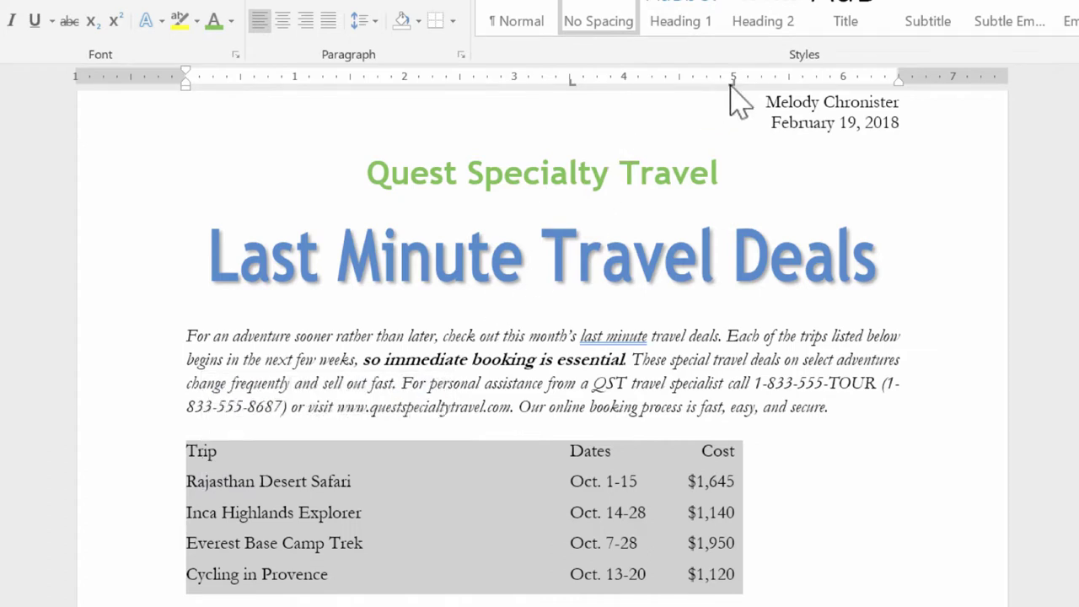
{"action": "left_click_drag", "start_coordinate": [731, 81], "coordinate": [787, 86]}
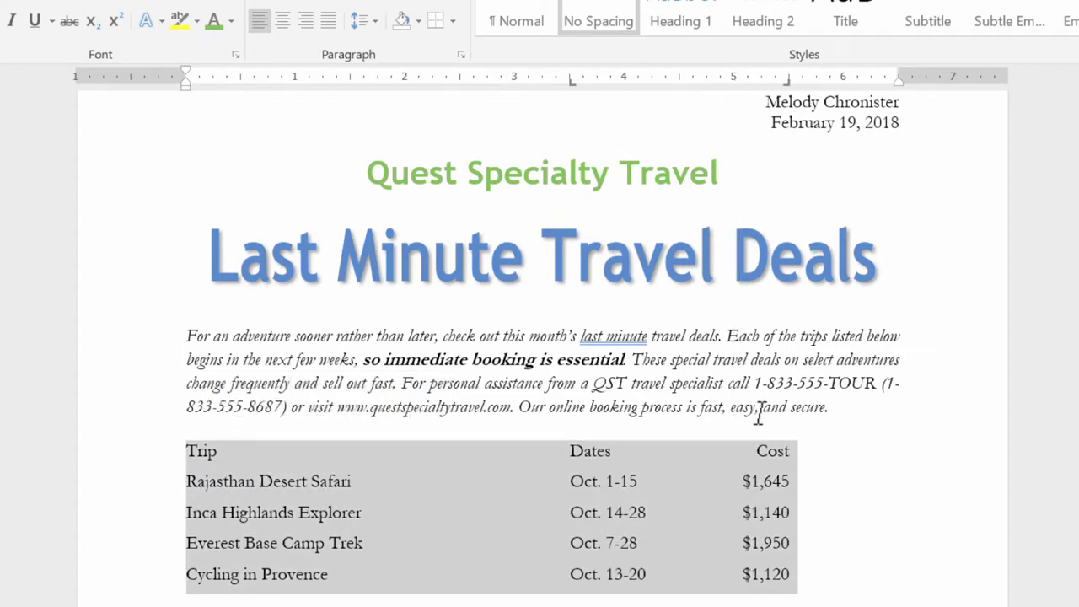
{"action": "left_click", "coordinate": [808, 552]}
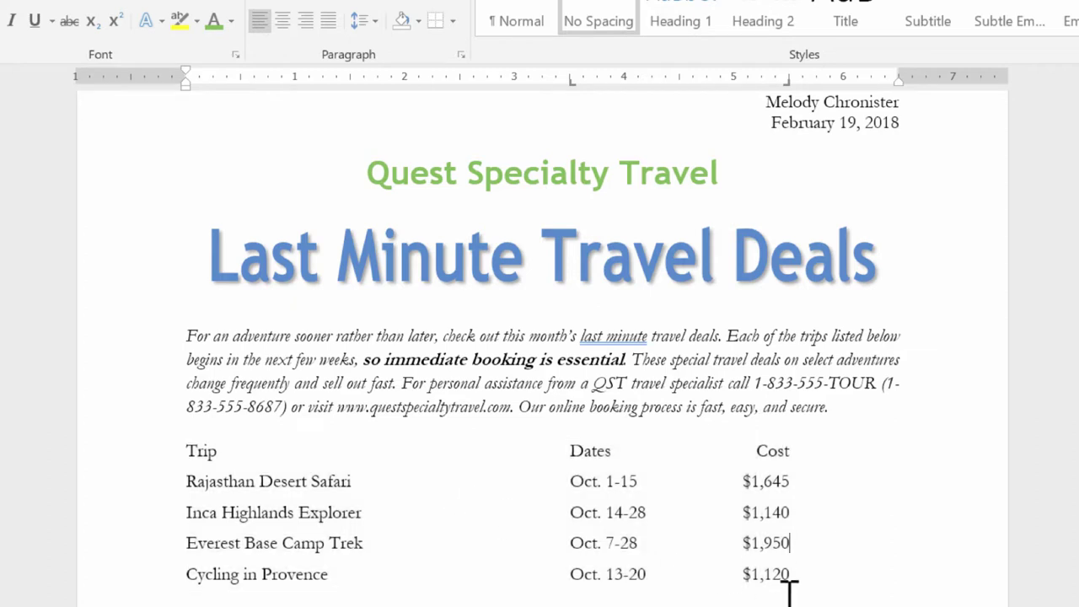
- Indent the tabbed trip list about 1 inch from the left margin
{"action": "left_click_drag", "start_coordinate": [729, 577], "coordinate": [202, 440]}
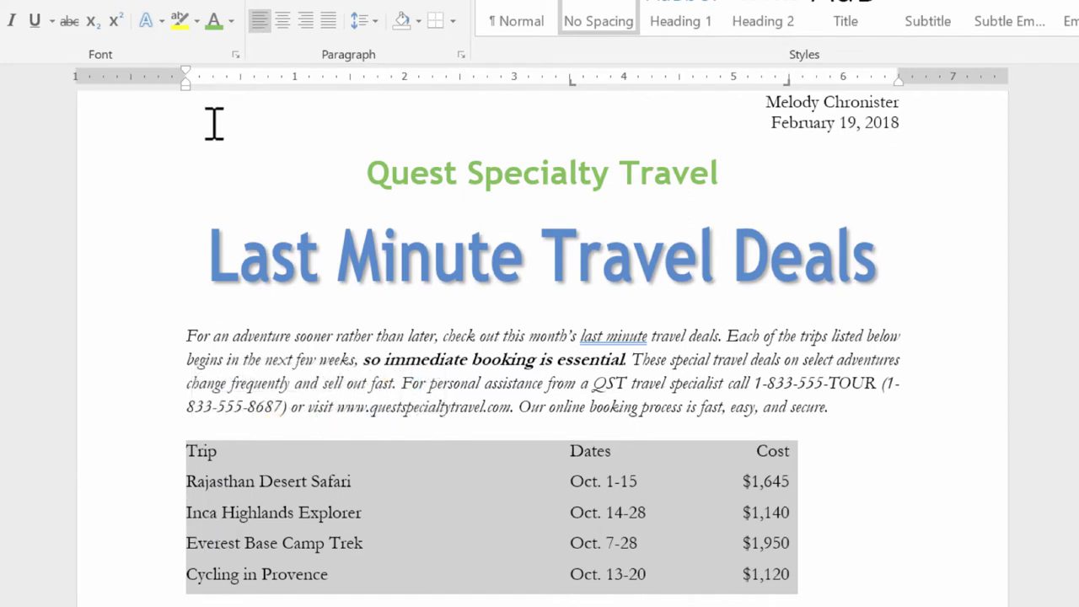
{"action": "left_click_drag", "start_coordinate": [185, 86], "coordinate": [295, 84]}
{"action": "left_click", "coordinate": [841, 559]}
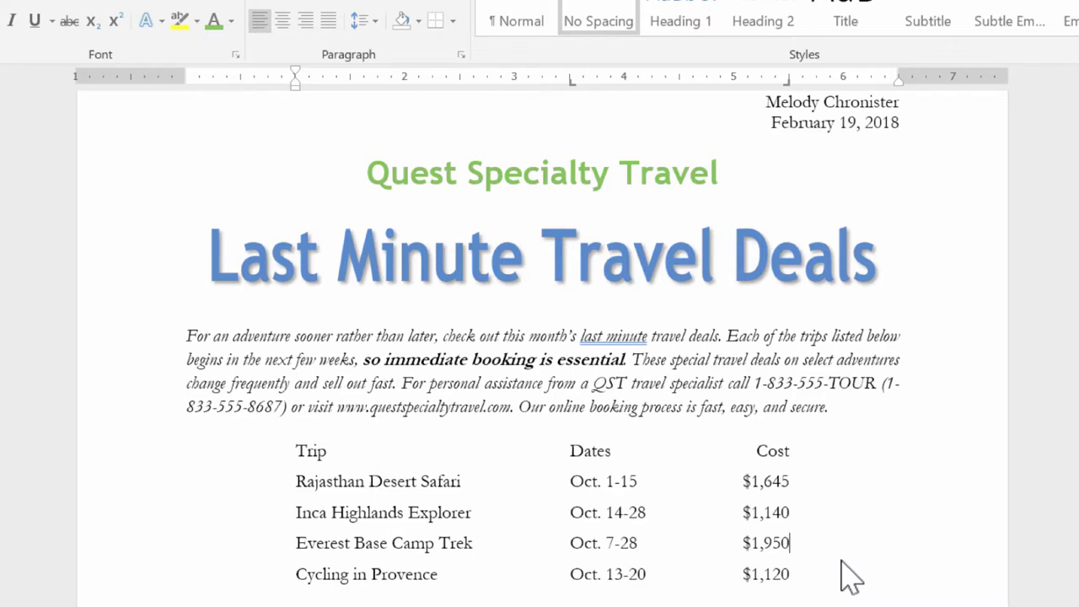
{"action": "left_click_drag", "start_coordinate": [809, 571], "coordinate": [311, 477]}
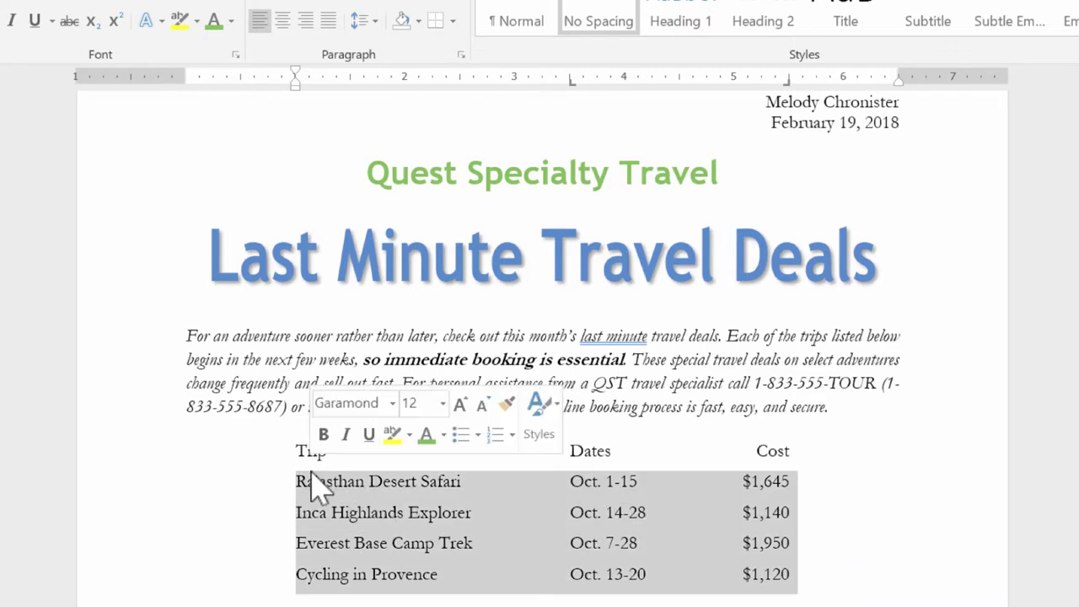
- Give the 3.5" tab stop a dotted leader for the four trip rows
{"action": "left_click", "coordinate": [460, 56]}
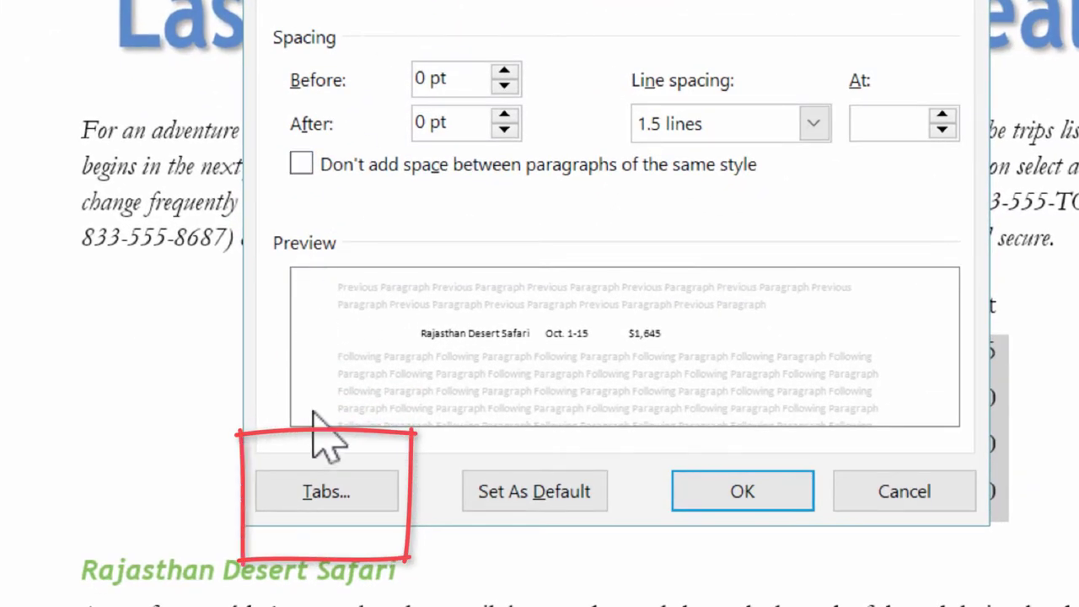
{"action": "left_click", "coordinate": [323, 492]}
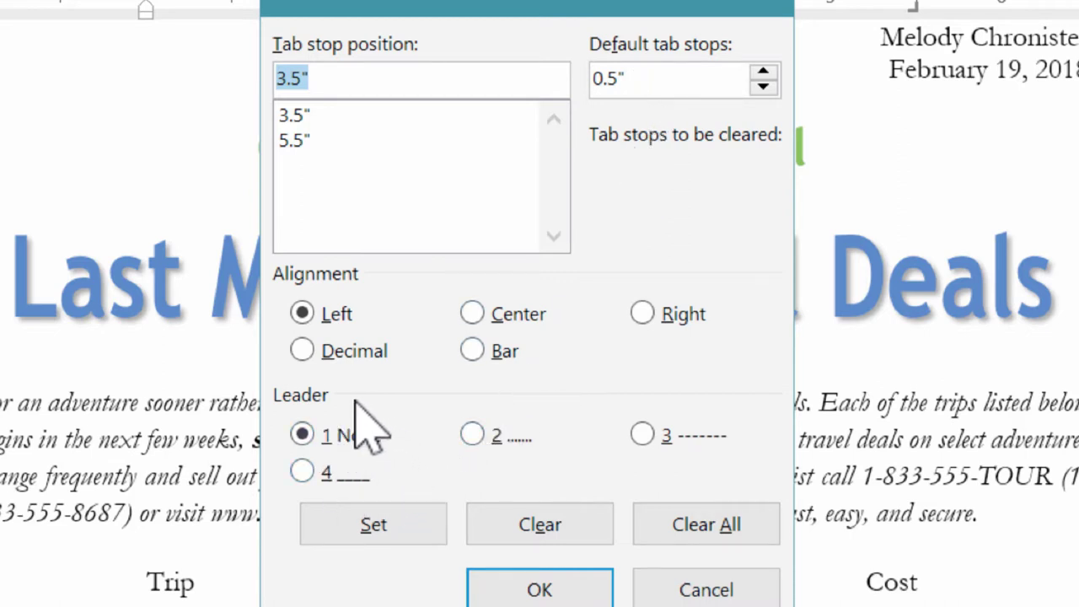
{"action": "left_click", "coordinate": [473, 435]}
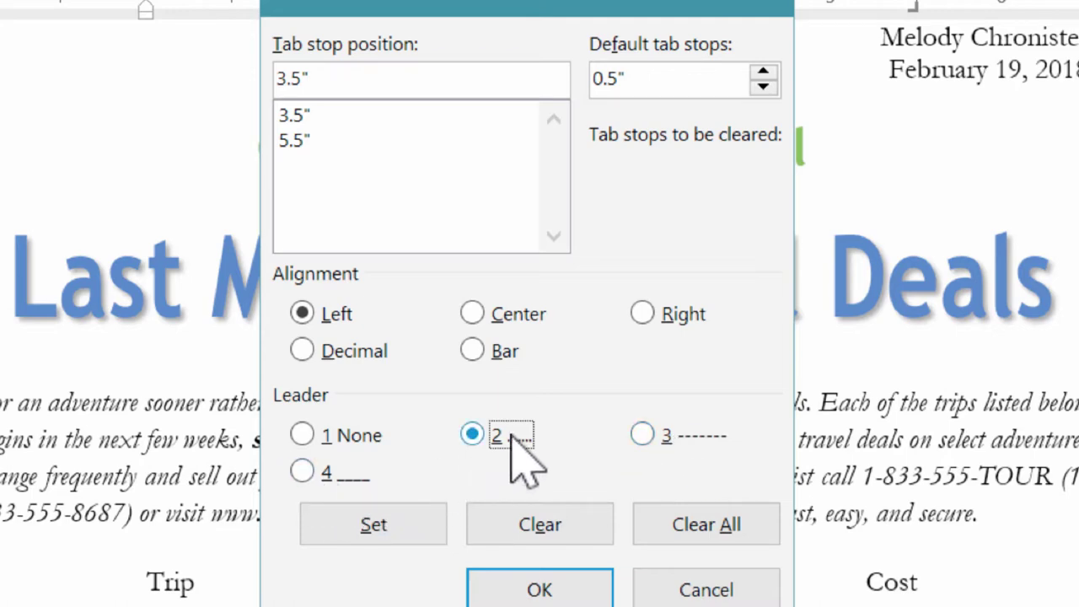
{"action": "left_click", "coordinate": [536, 587]}
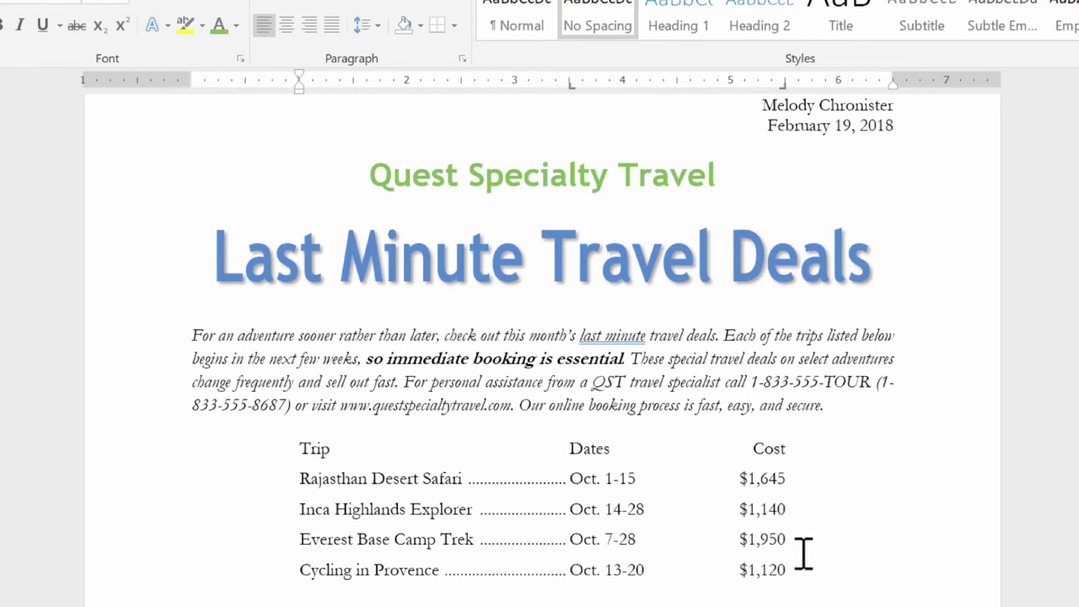
- Give the 5.5" right tab on the four trip rows a dotted leader (style 2)
{"action": "left_click_drag", "start_coordinate": [792, 568], "coordinate": [623, 480]}
{"action": "left_click", "coordinate": [462, 59]}
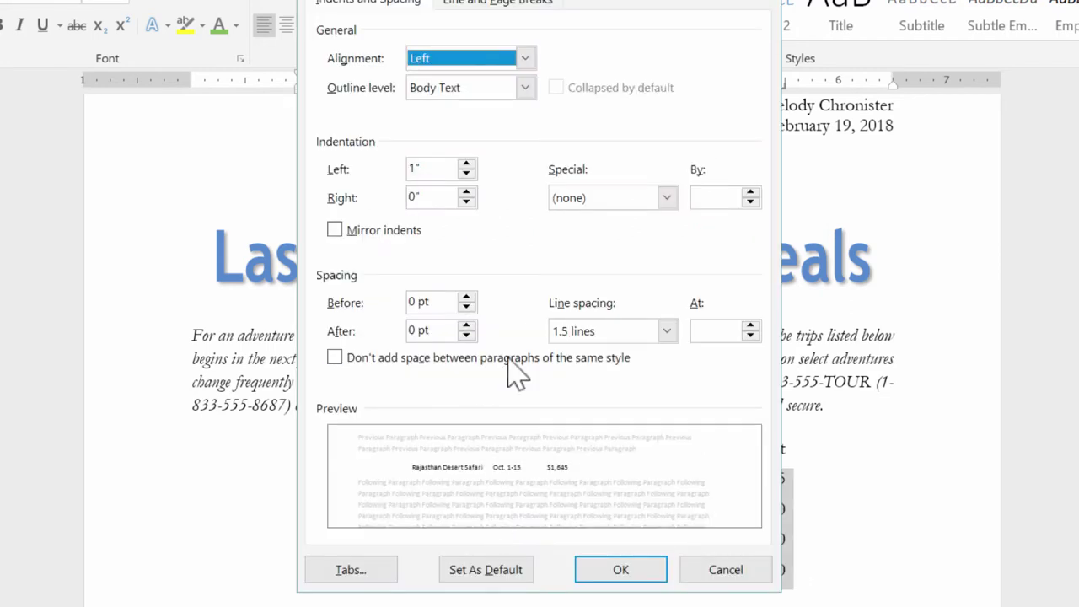
{"action": "left_click", "coordinate": [351, 570]}
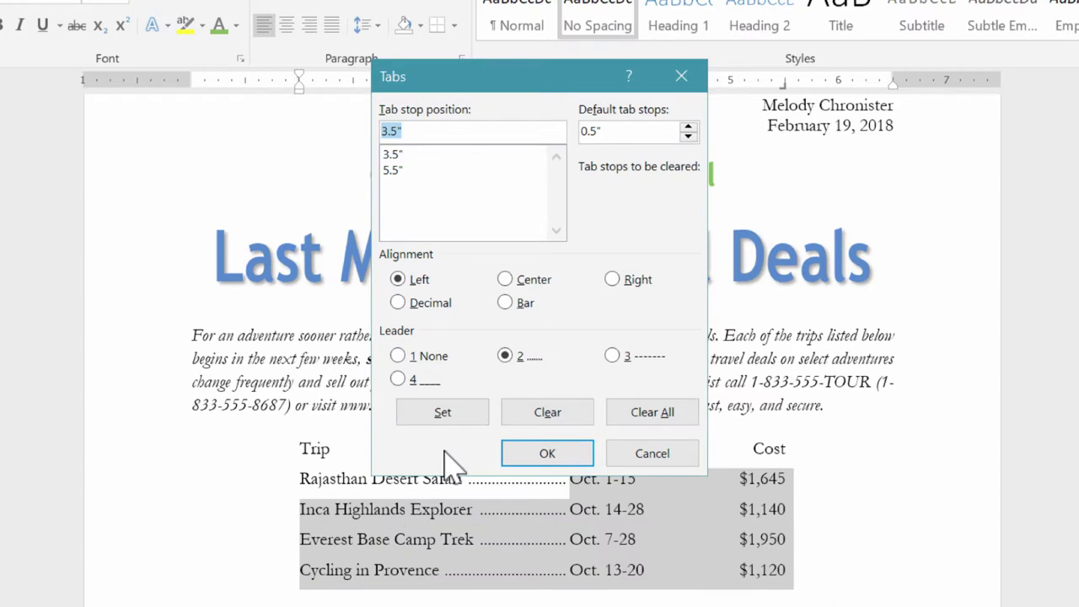
{"action": "left_click", "coordinate": [391, 170]}
{"action": "left_click", "coordinate": [506, 356]}
{"action": "left_click", "coordinate": [547, 453]}
{"action": "left_click", "coordinate": [823, 509]}
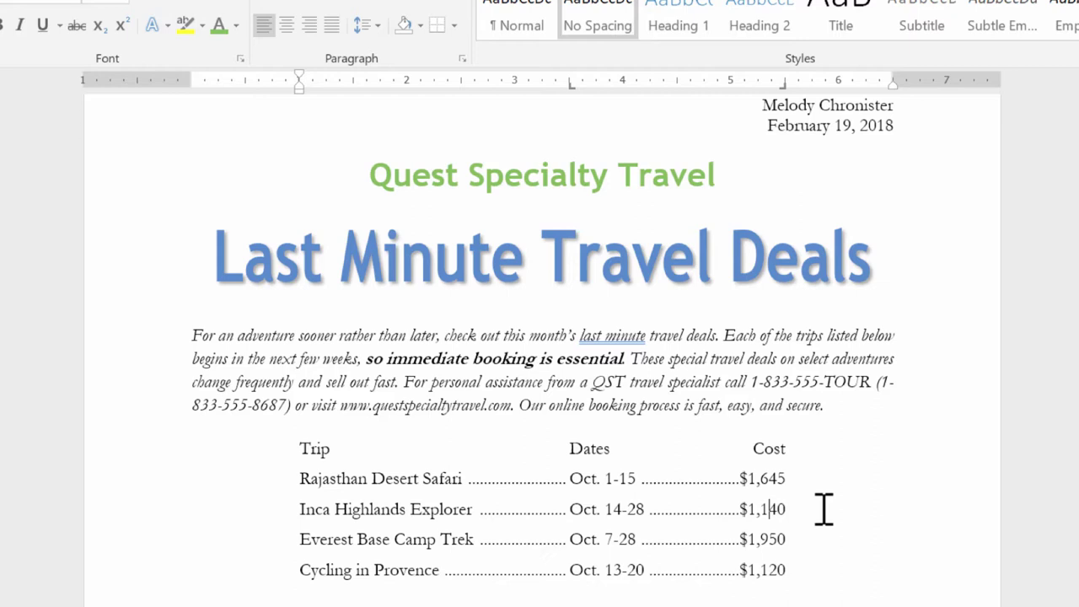
{"action": "left_click", "coordinate": [193, 330]}
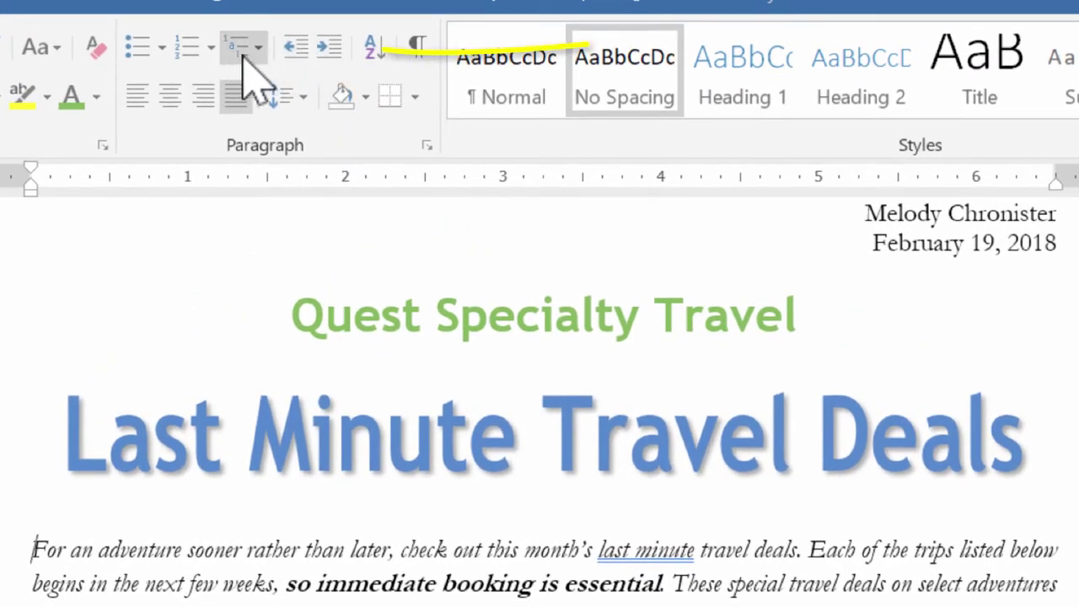
- Indent the intro paragraph's first line about 0.25" using the ruler's First Line Indent marker
{"action": "left_click", "coordinate": [328, 49]}
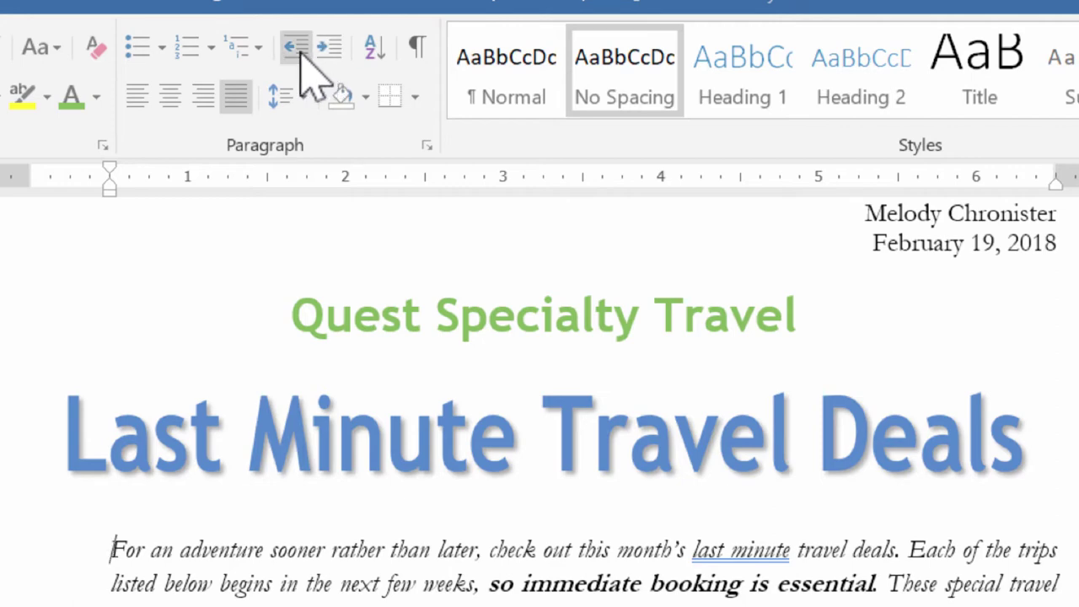
{"action": "left_click", "coordinate": [298, 48]}
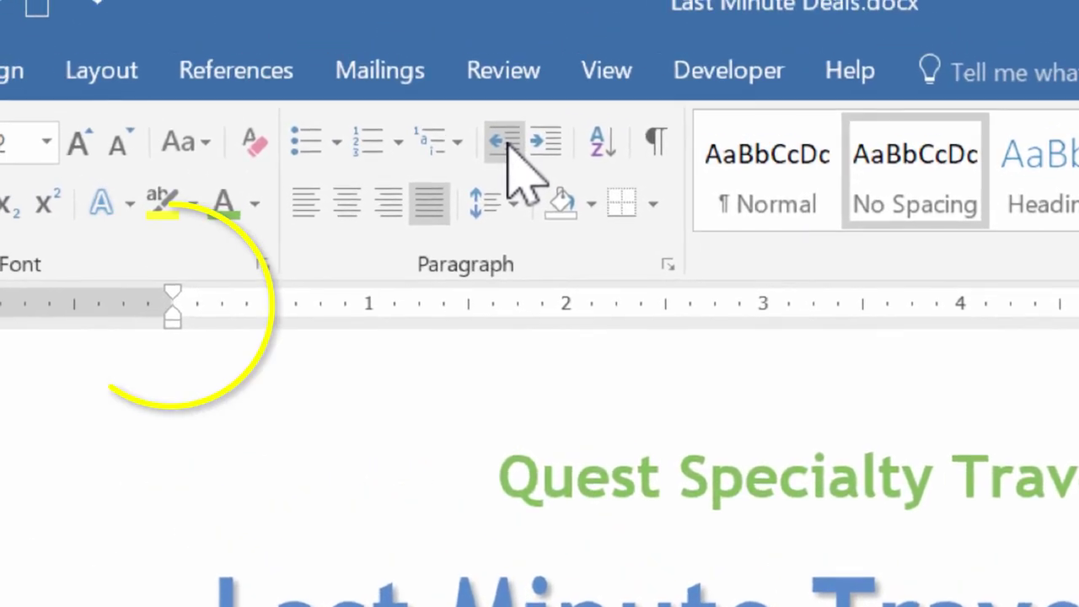
{"action": "left_click_drag", "start_coordinate": [172, 291], "coordinate": [220, 291]}
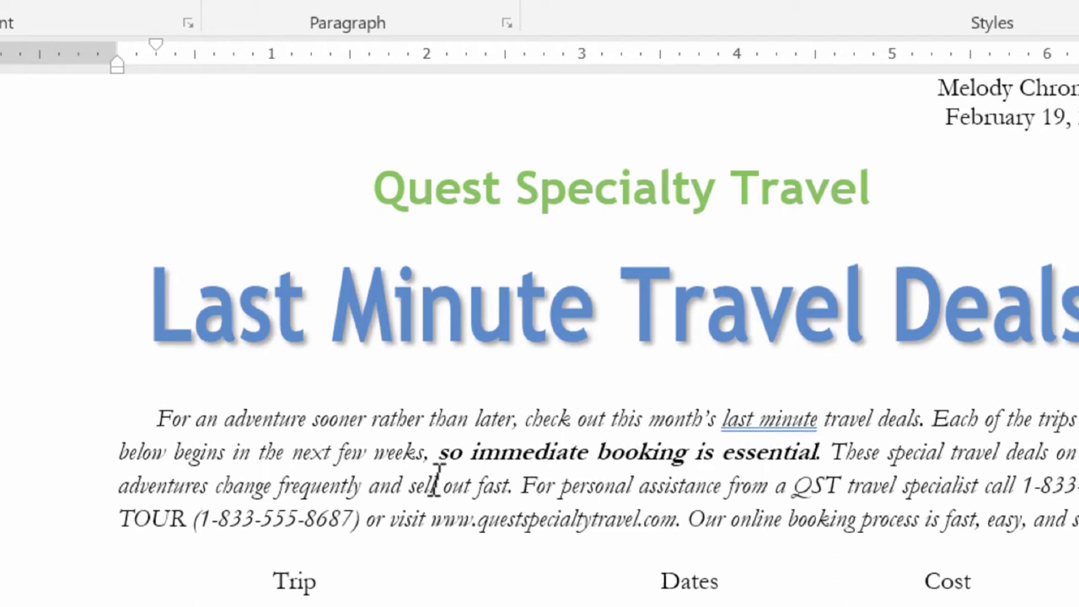
{"action": "scroll", "coordinate": [436, 480], "scroll_direction": "down", "scroll_amount": 10}
- Set 0.5" left and right indents on the Camel Safari quote paragraph in Layout
{"action": "left_click", "coordinate": [118, 463]}
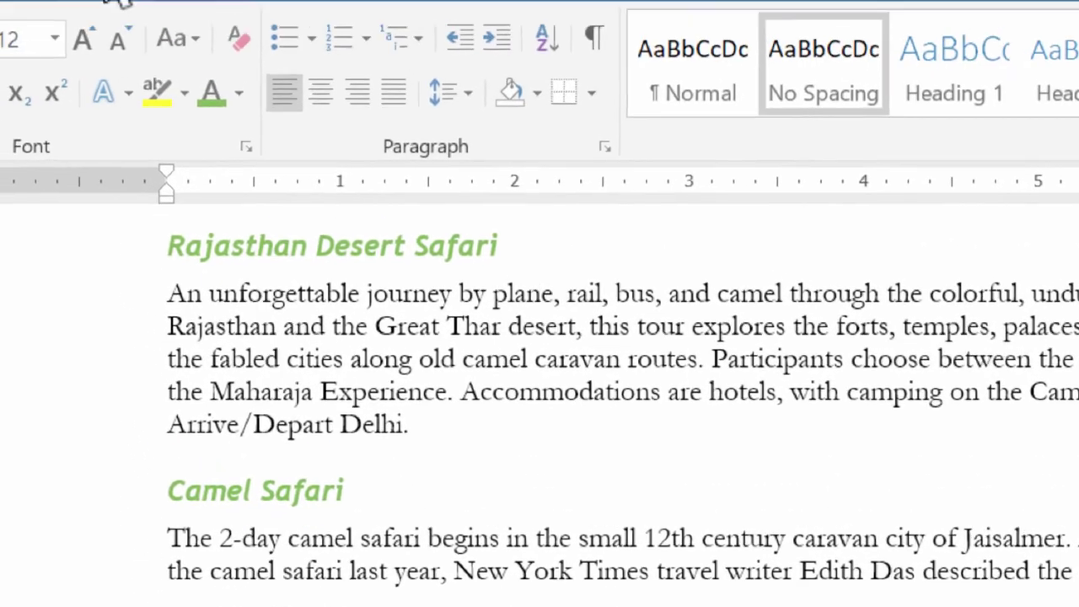
{"action": "left_click", "coordinate": [145, 78]}
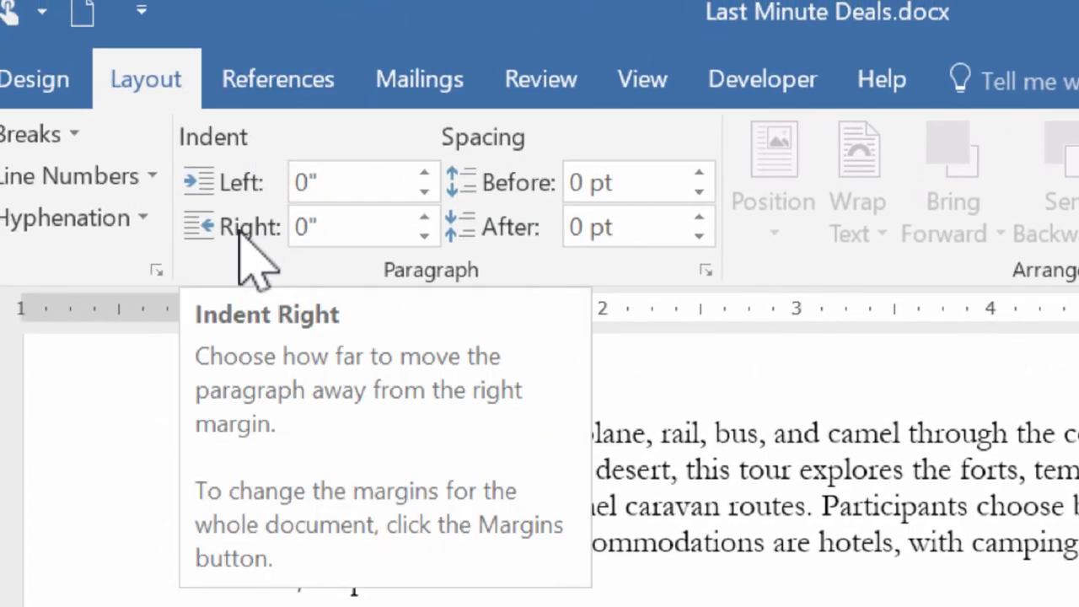
{"action": "left_click", "coordinate": [340, 180]}
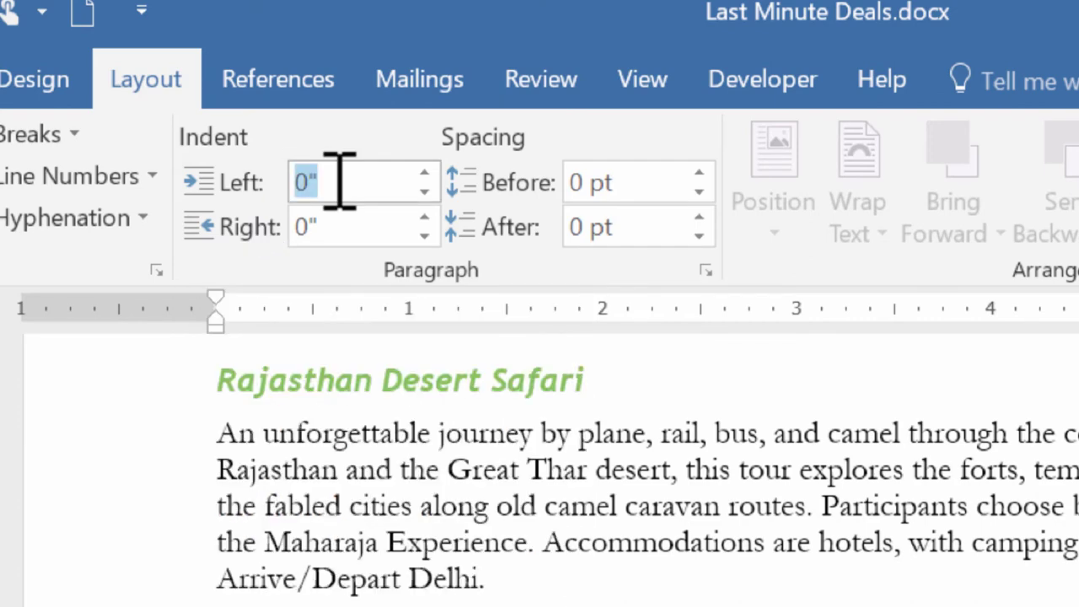
{"action": "key", "text": "BackSpace"}
{"action": "type", "text": ".5"}
{"action": "key", "text": "Return"}
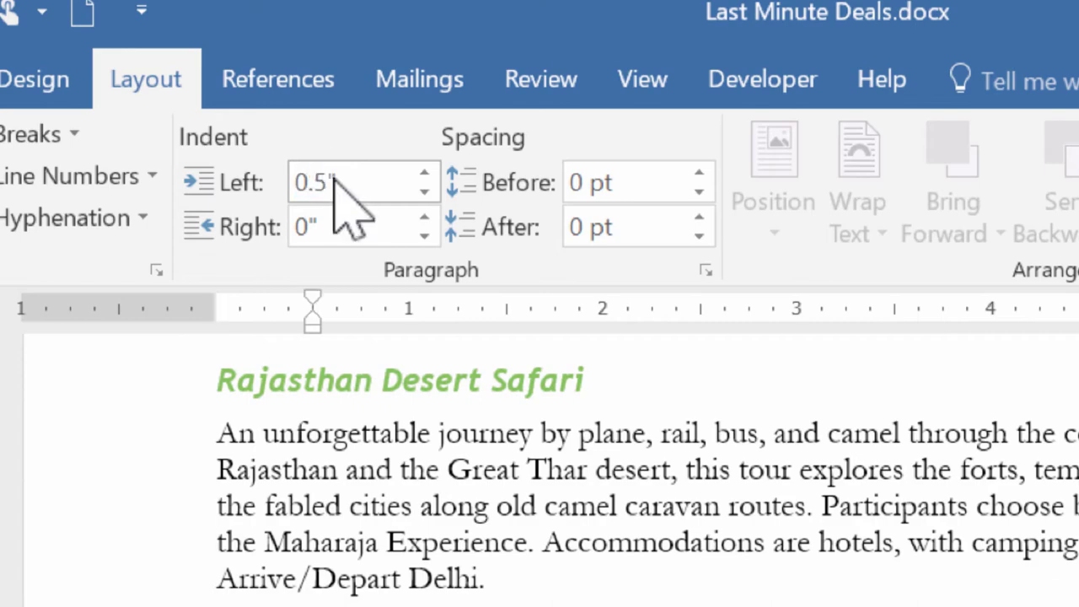
{"action": "left_click", "coordinate": [333, 230]}
{"action": "key", "text": "BackSpace"}
{"action": "type", "text": ".5"}
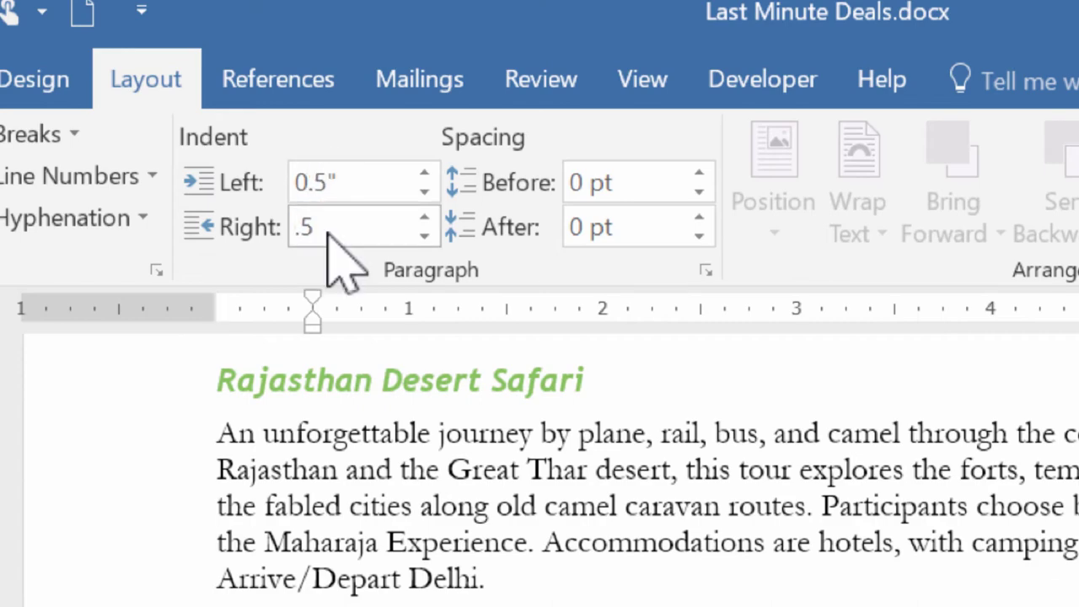
{"action": "key", "text": "Return"}
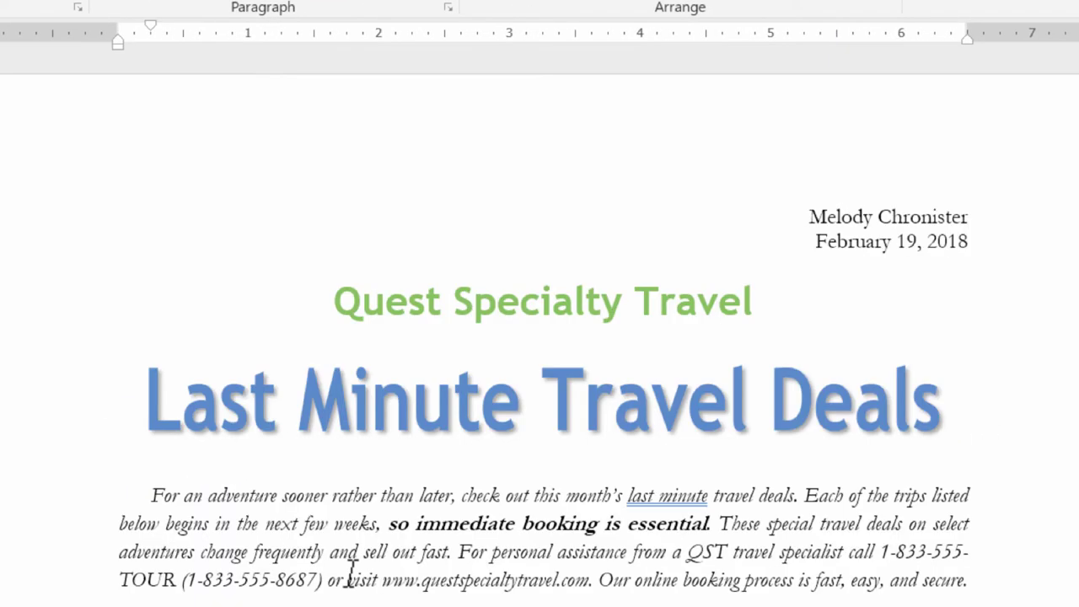
- Change the intro paragraph's Special indent to (none) in the Paragraph dialog
{"action": "scroll", "coordinate": [381, 518], "scroll_direction": "down", "scroll_amount": 1}
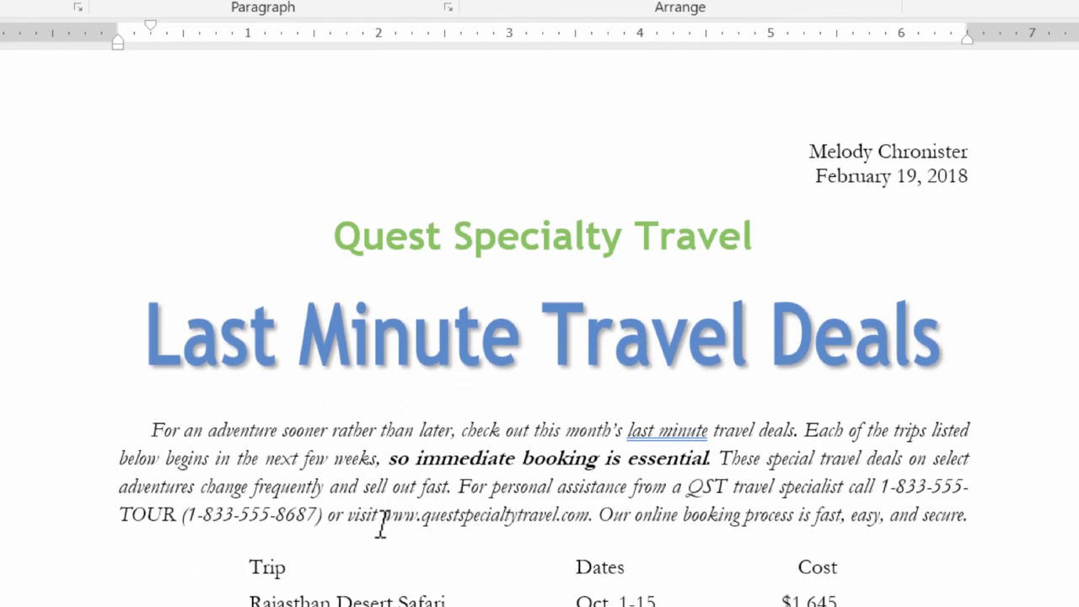
{"action": "left_click", "coordinate": [448, 7]}
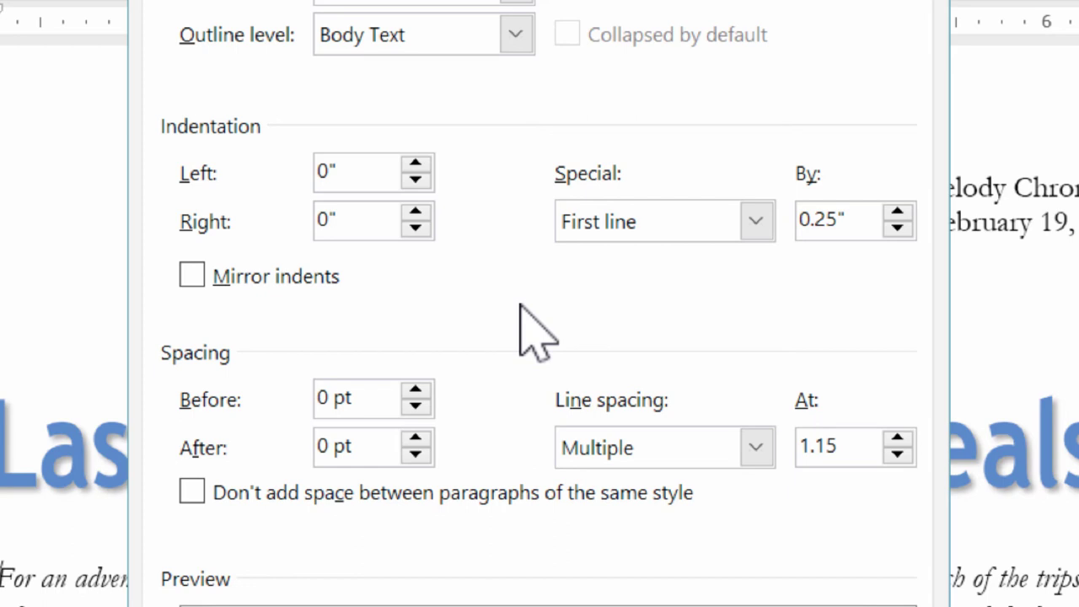
{"action": "left_click", "coordinate": [755, 222]}
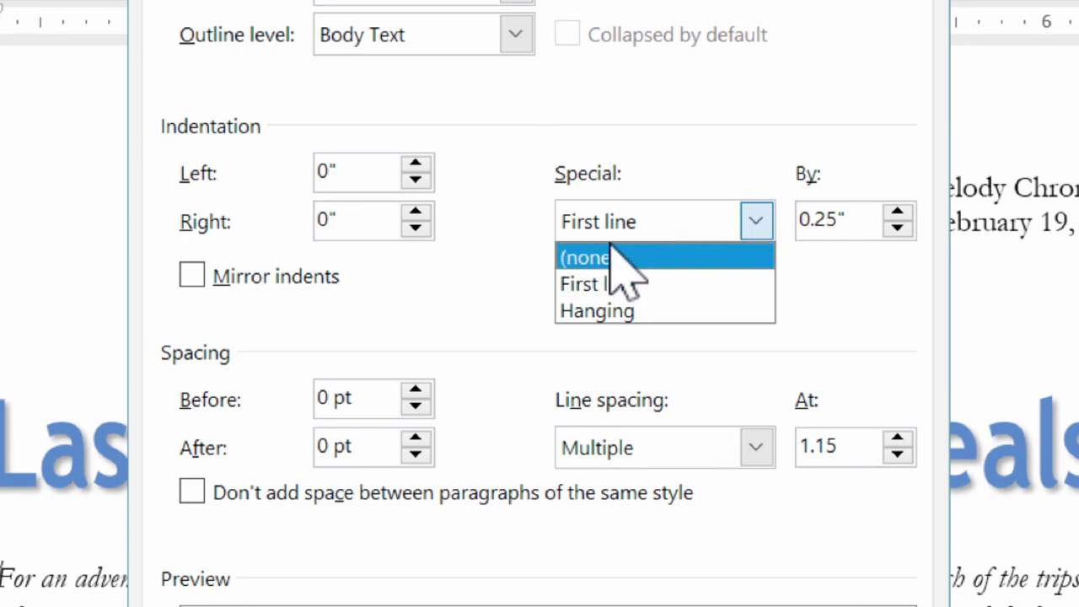
{"action": "left_click", "coordinate": [581, 258]}
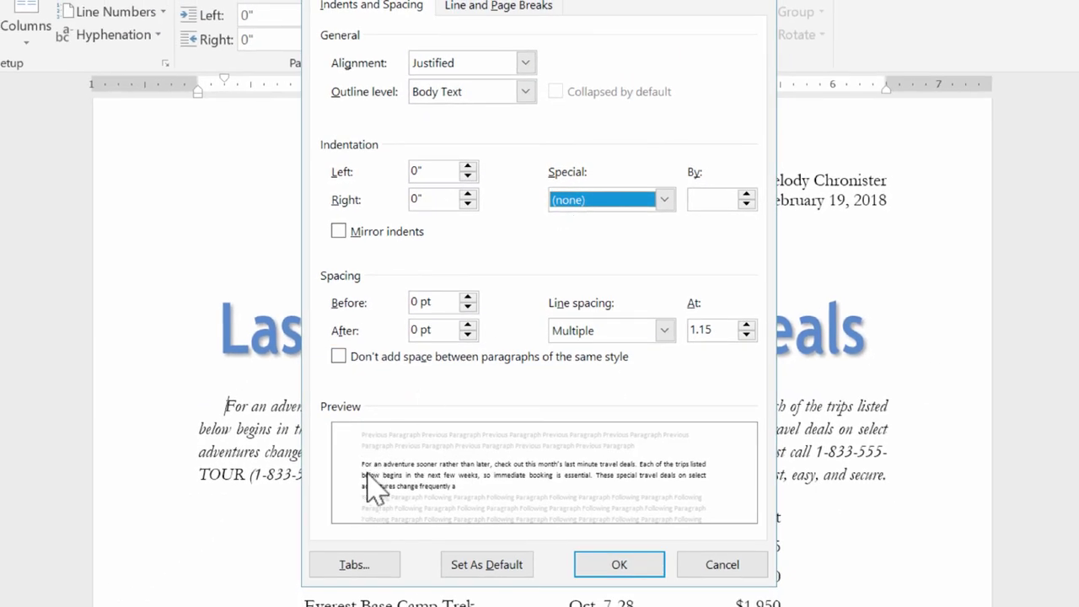
{"action": "left_click", "coordinate": [620, 567]}
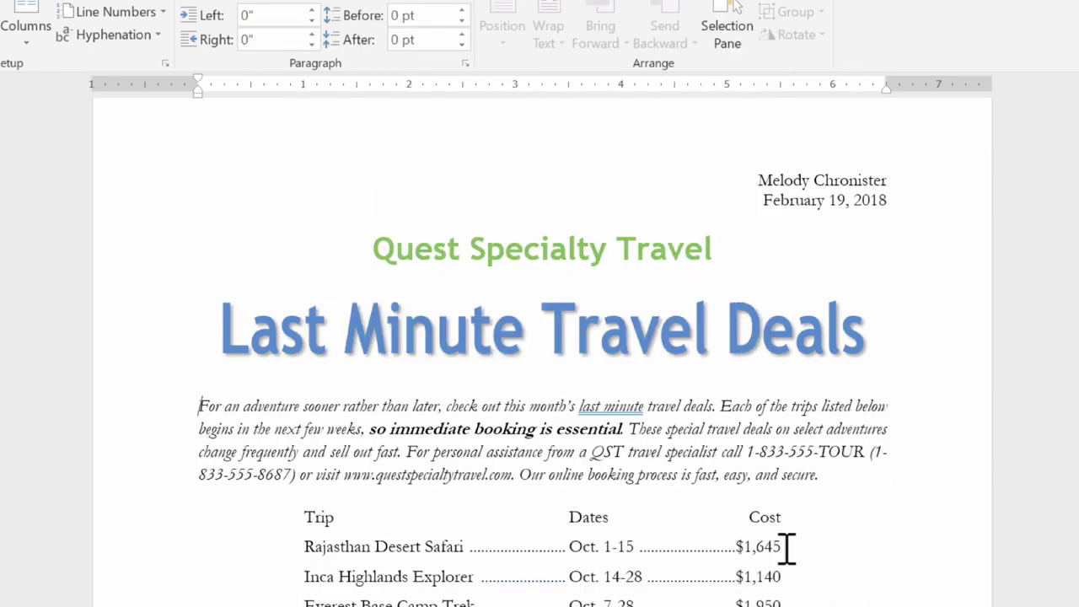